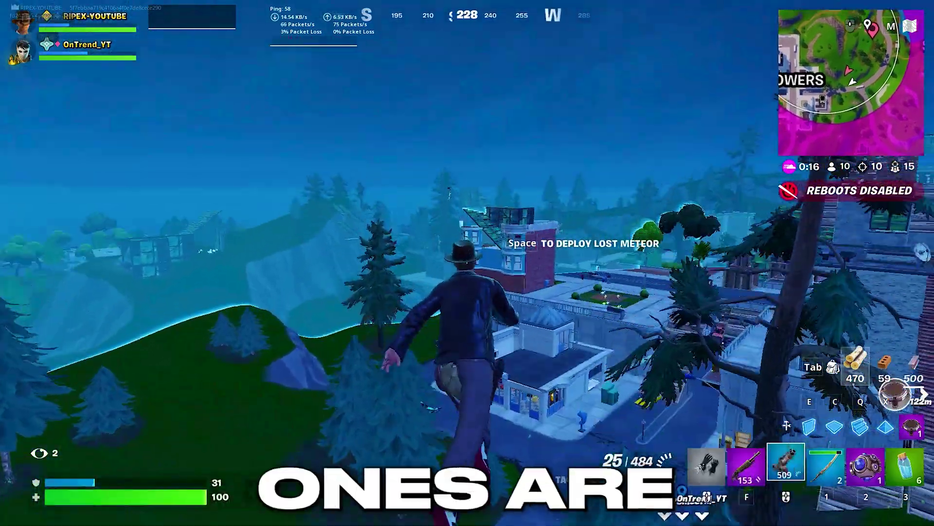
Skydive onto the brick building's rooftop and move the player across it
{"action": "key", "text": "space"}
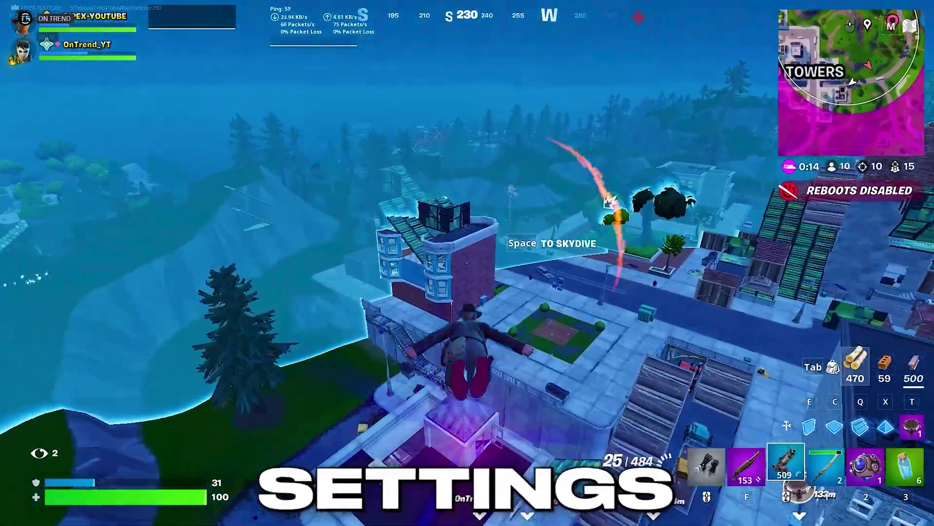
{"action": "key", "text": "w"}
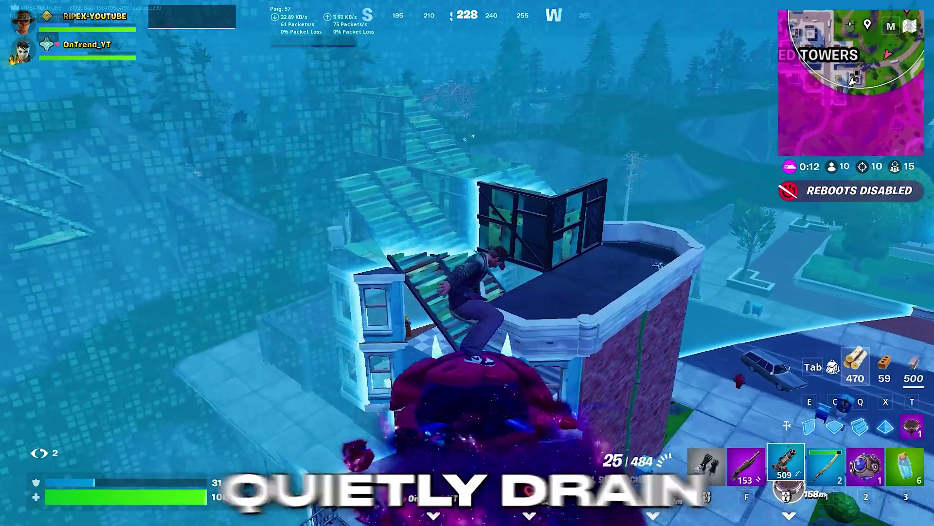
{"action": "key", "text": "w"}
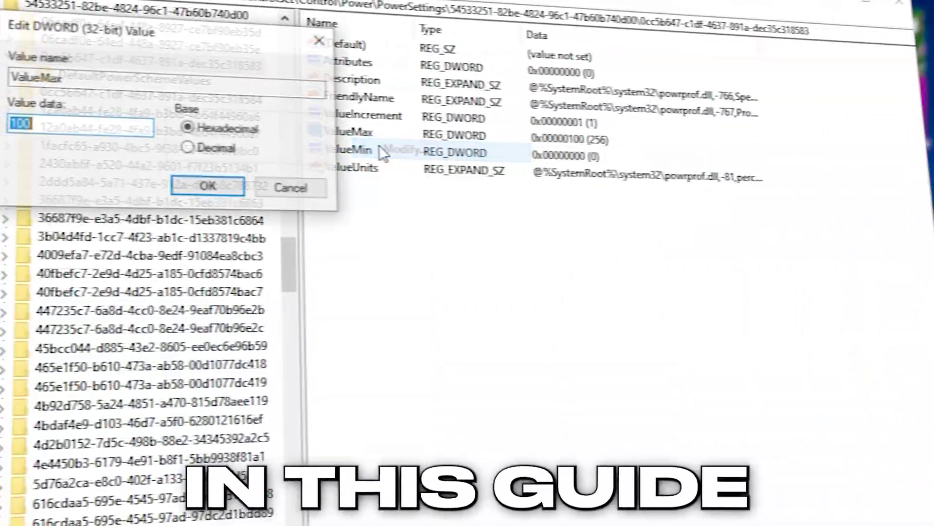
{"action": "type", "text": "100"}
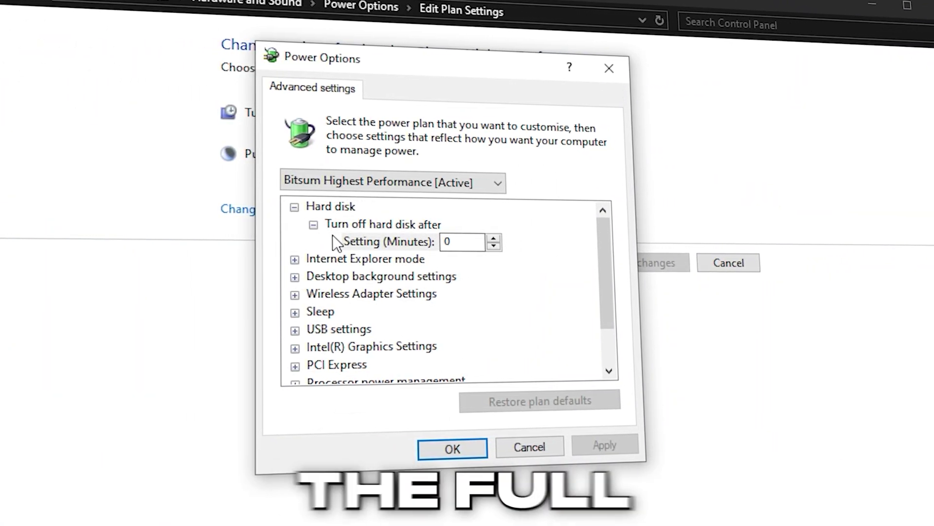
Review PCI Express Link State Power Management and Power management mode, then select the GearUp link
{"action": "scroll", "coordinate": [370, 292], "scroll_direction": "down", "scroll_amount": 1}
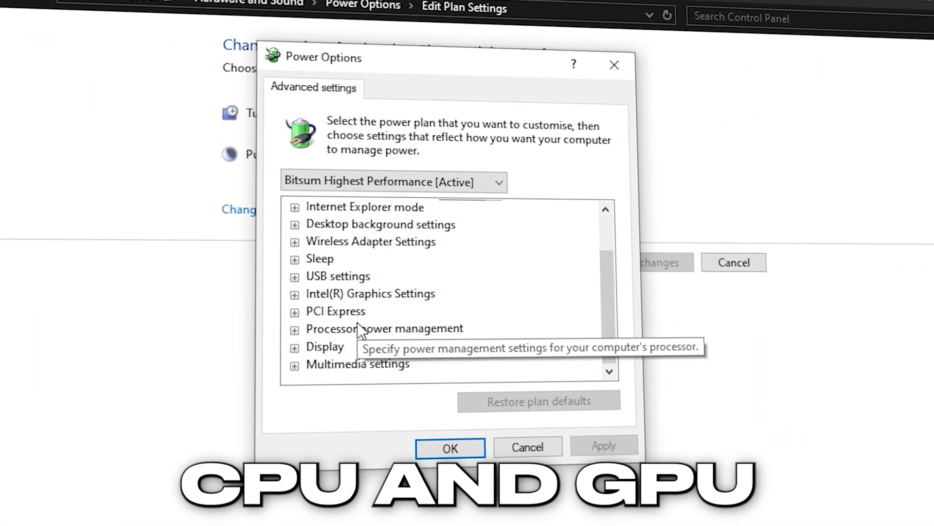
{"action": "double_click", "coordinate": [334, 314]}
{"action": "left_click", "coordinate": [467, 325]}
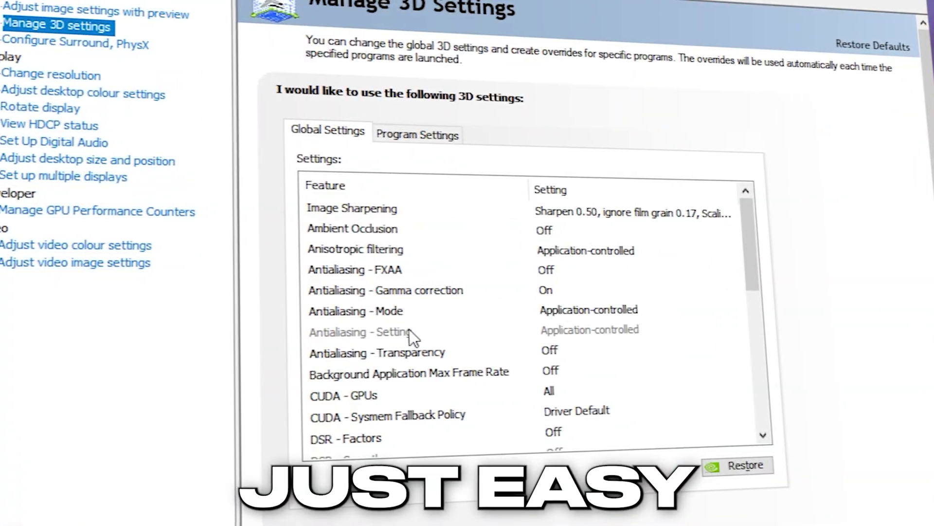
{"action": "scroll", "coordinate": [428, 370], "scroll_direction": "down", "scroll_amount": 4}
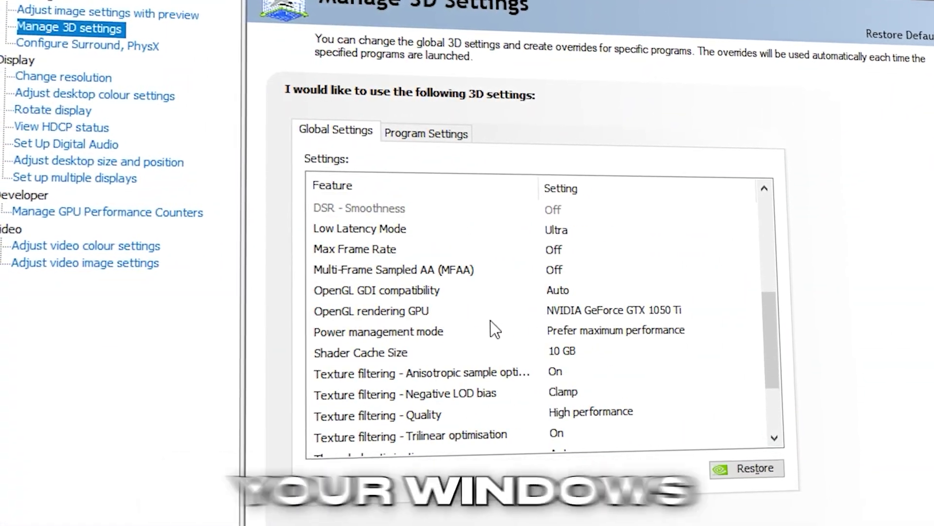
{"action": "left_click", "coordinate": [487, 332]}
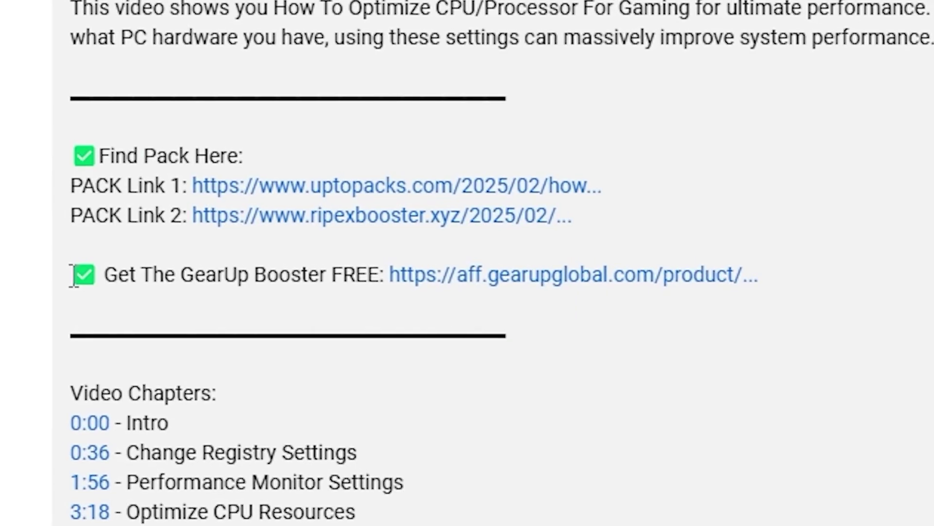
{"action": "left_click_drag", "start_coordinate": [75, 275], "coordinate": [773, 288]}
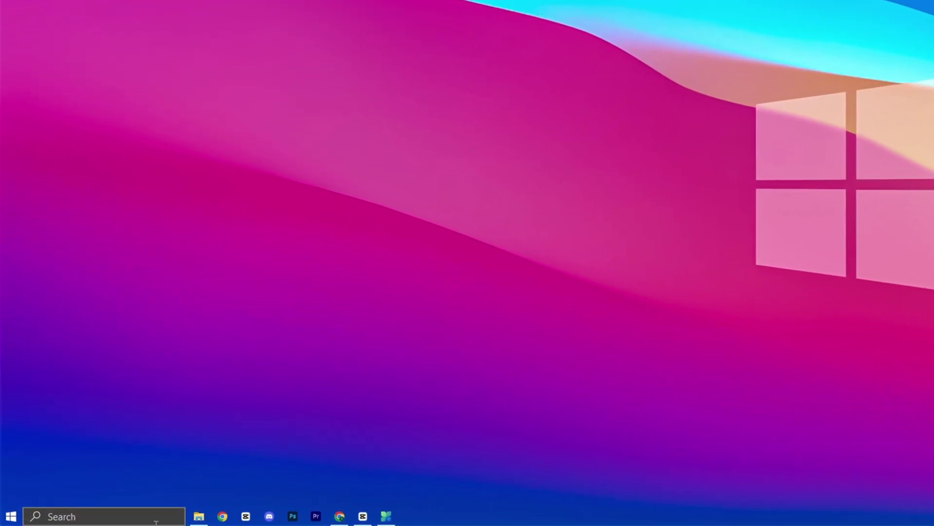
Open Registry Editor via 'reg' search at PowerSettings key 0cc5b647-c1df-4637-891a-dec35c318583 (ValueMax 256, ValueMin 0)
{"action": "left_click", "coordinate": [156, 522]}
{"action": "type", "text": "reg"}
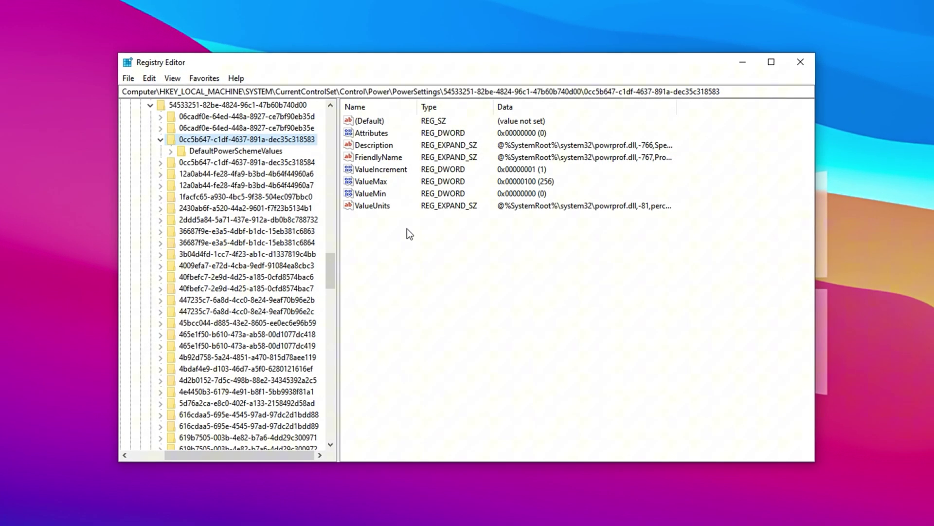
{"action": "left_click", "coordinate": [408, 233]}
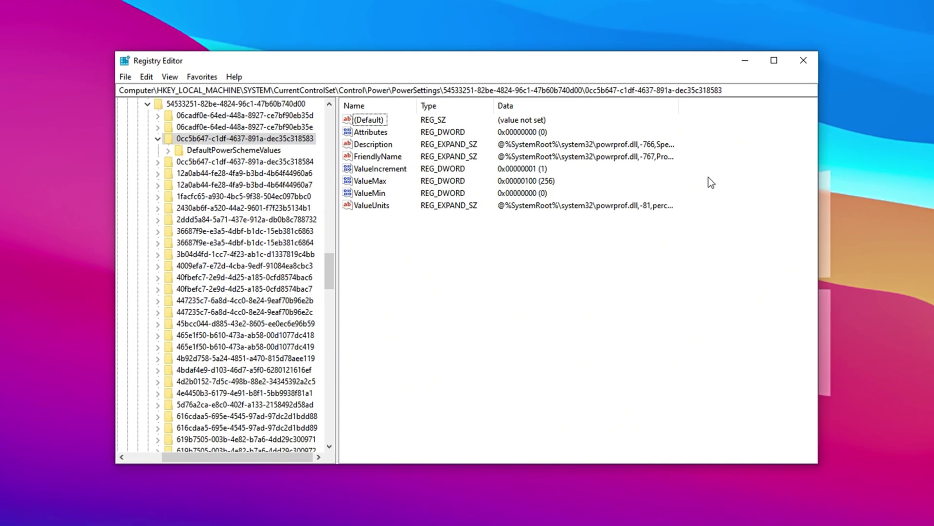
{"action": "left_click_drag", "start_coordinate": [731, 90], "coordinate": [162, 92]}
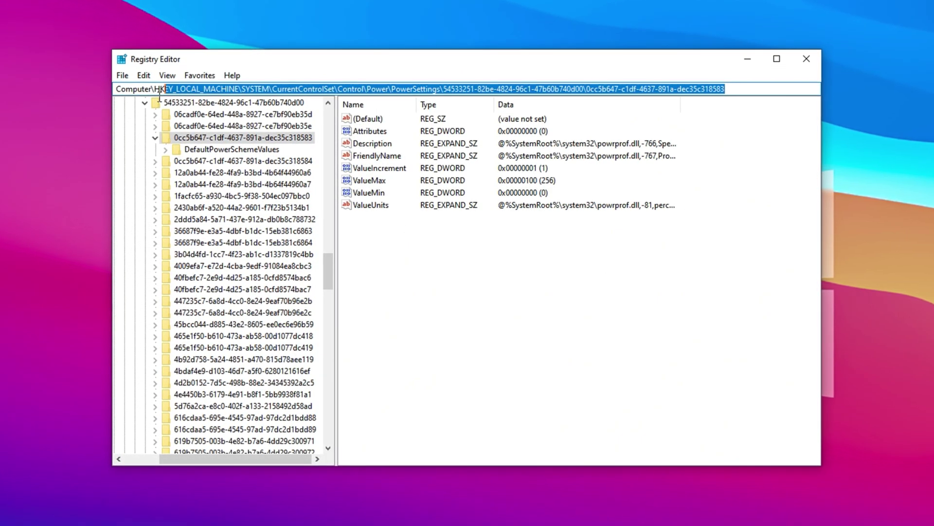
{"action": "left_click", "coordinate": [431, 247]}
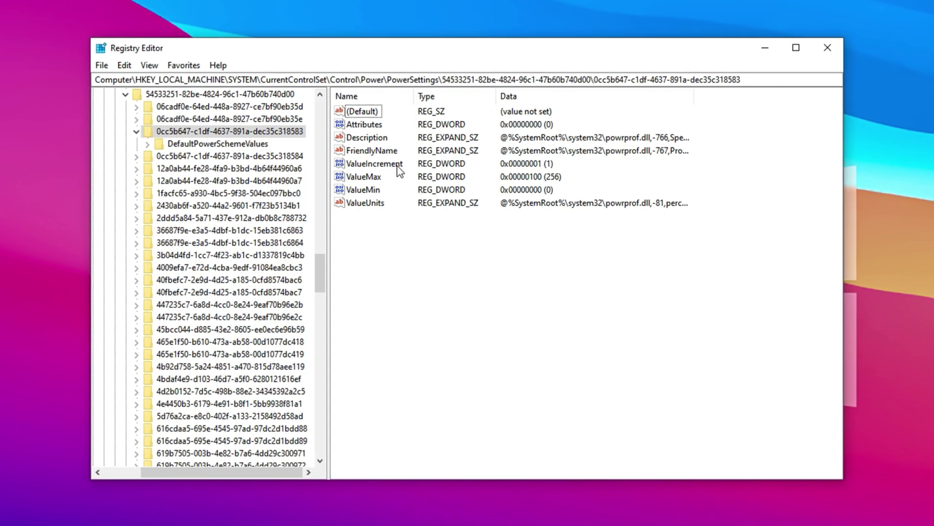
{"action": "left_click", "coordinate": [370, 178]}
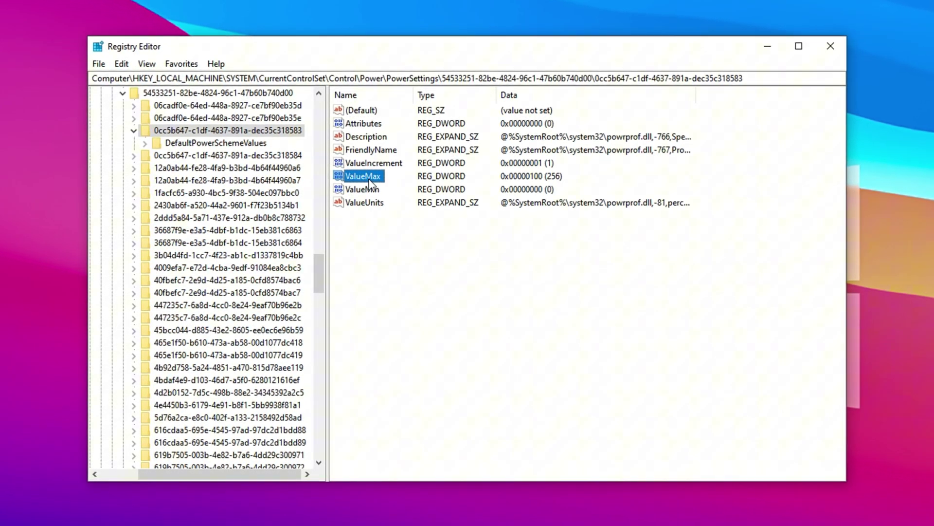
{"action": "right_click", "coordinate": [365, 179]}
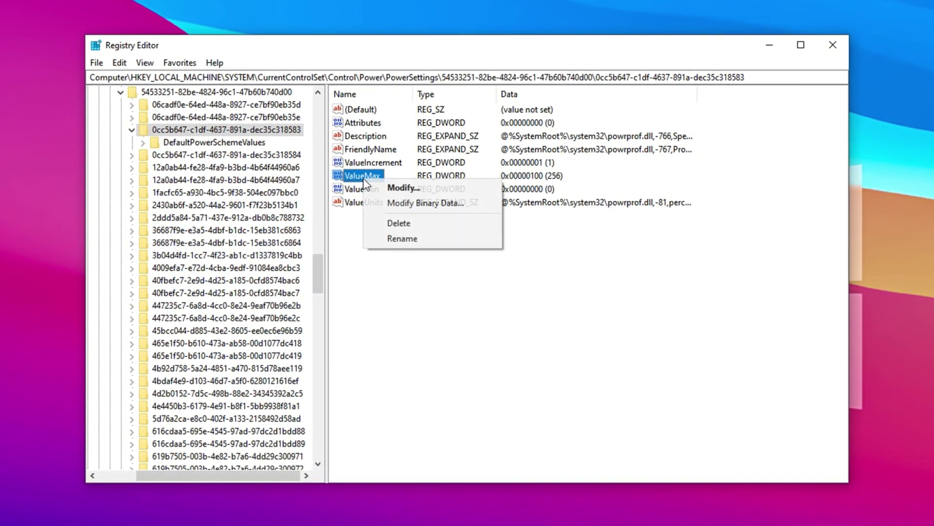
{"action": "left_click", "coordinate": [389, 188]}
{"action": "left_click", "coordinate": [165, 179]}
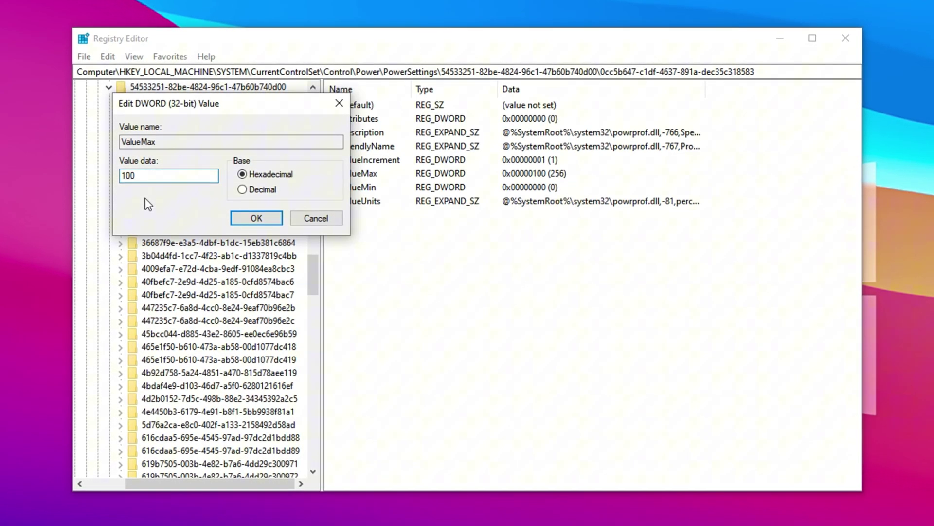
{"action": "left_click", "coordinate": [254, 217]}
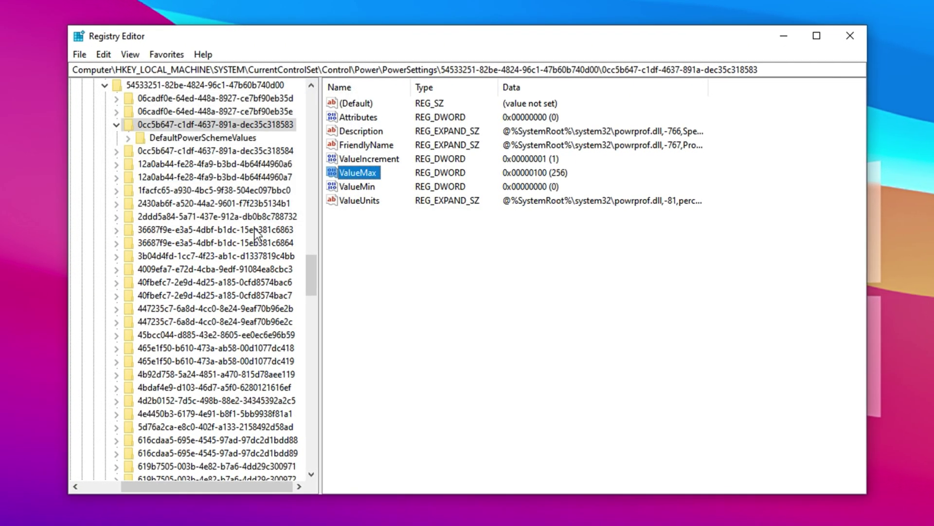
{"action": "left_click", "coordinate": [359, 187]}
{"action": "right_click", "coordinate": [358, 187]}
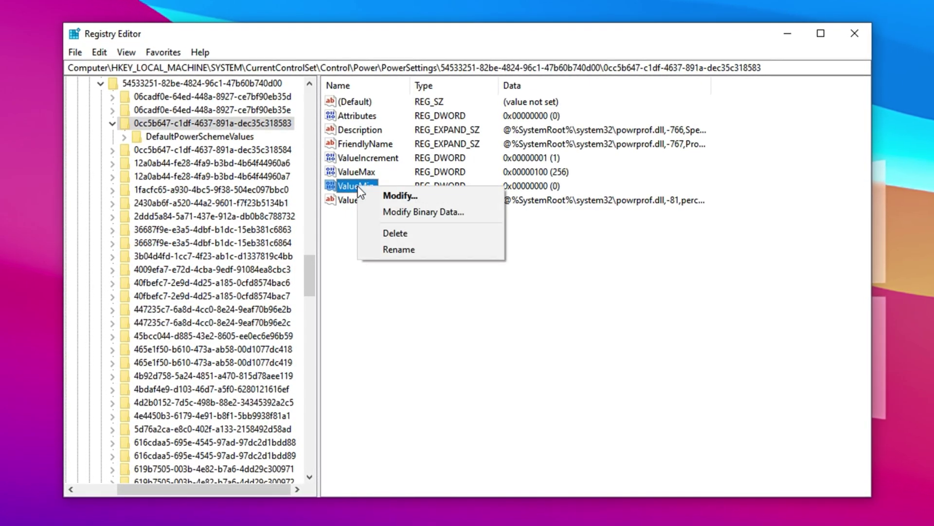
{"action": "left_click", "coordinate": [378, 196]}
{"action": "left_click", "coordinate": [133, 176]}
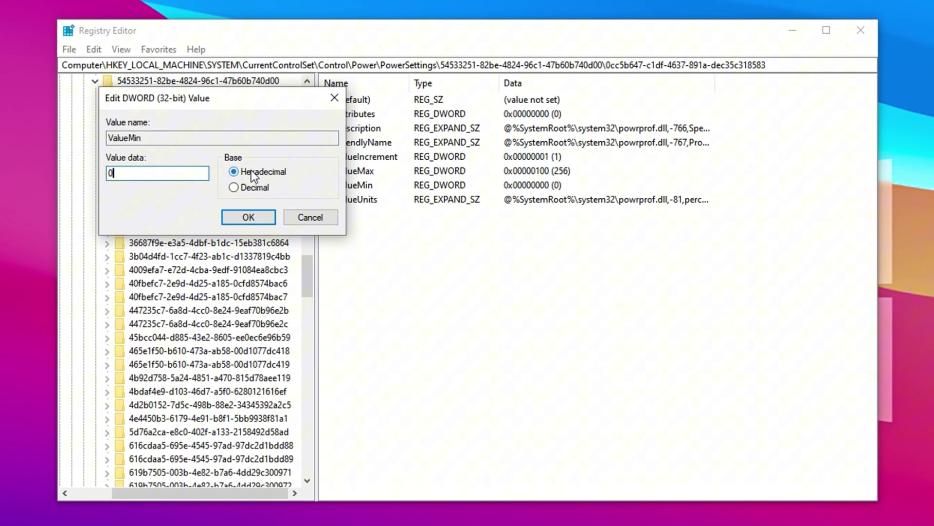
{"action": "left_click", "coordinate": [248, 217]}
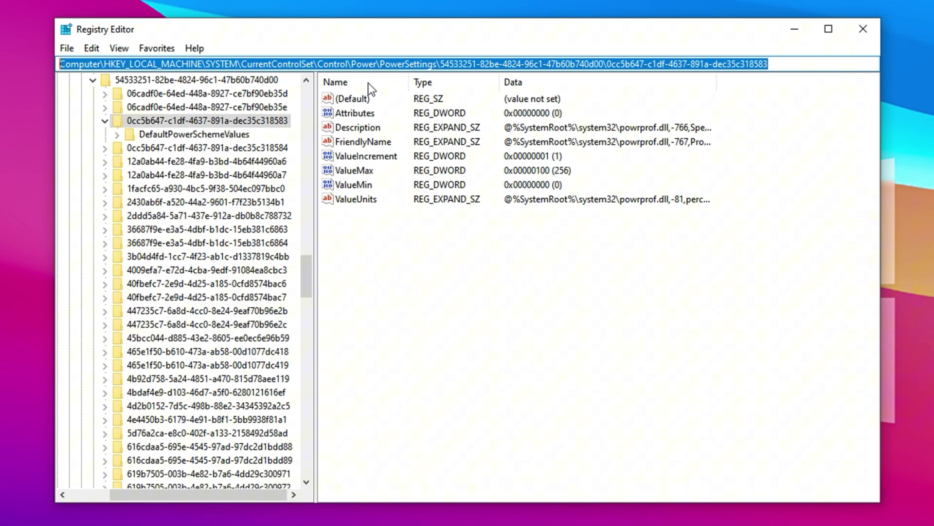
Go to the PriorityControl key and keep Win32PrioritySeparation at hexadecimal 26
{"action": "type", "text": "Computer\\HKEY_LOCAL_MACHINE\\SYSTEM\\CurrentControlSet\\Control\\PriorityControl"}
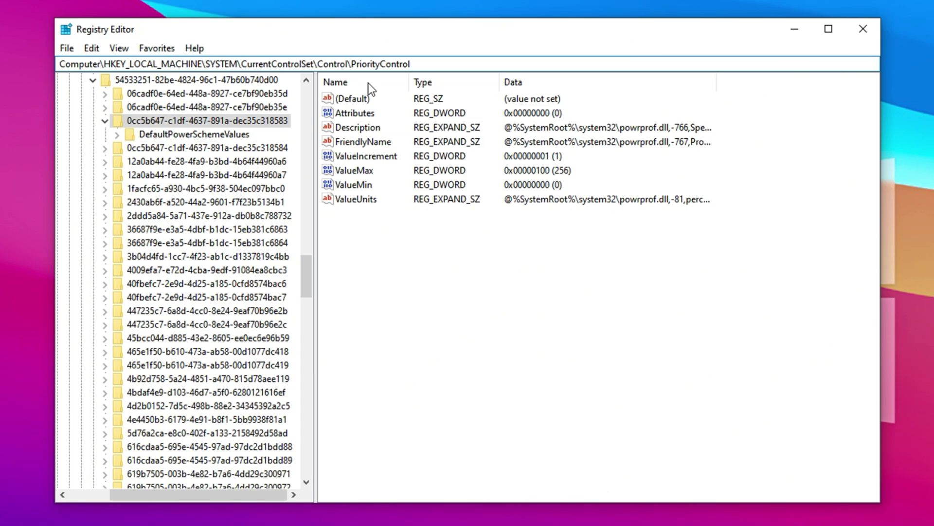
{"action": "key", "text": "Return"}
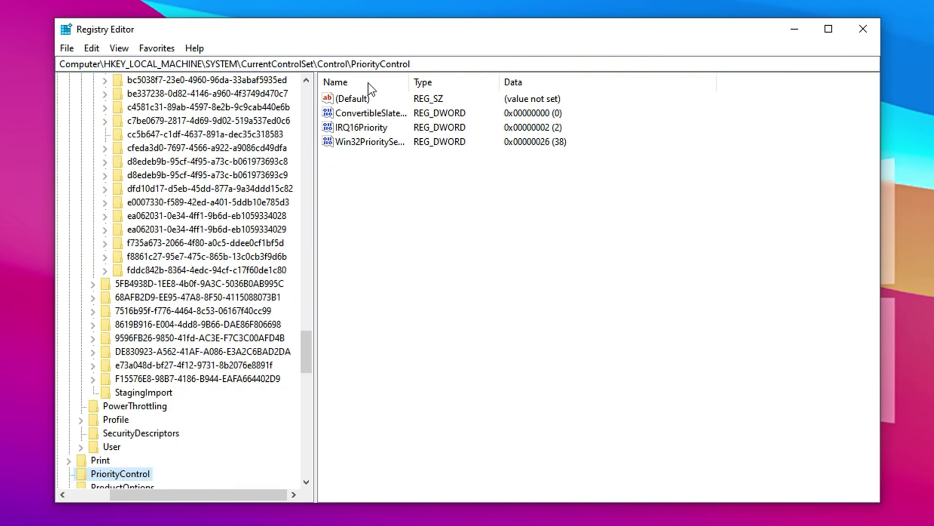
{"action": "left_click", "coordinate": [369, 142]}
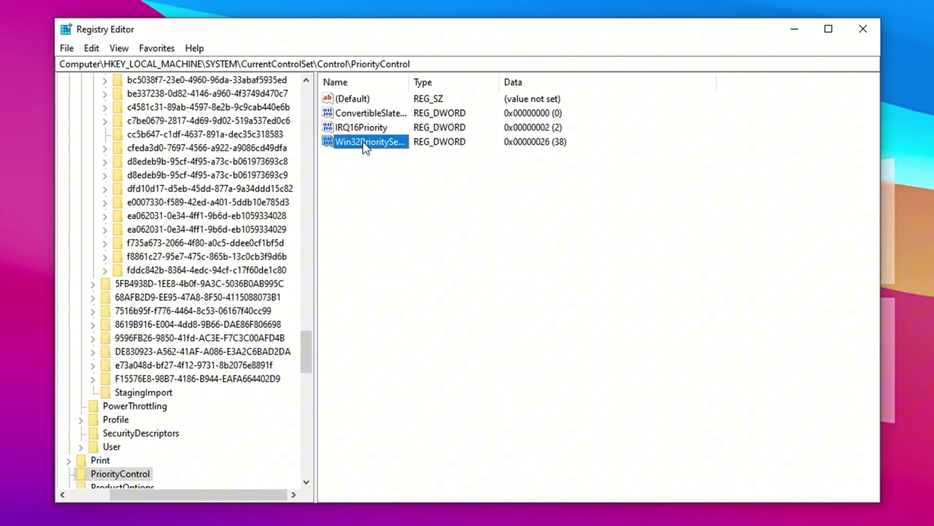
{"action": "right_click", "coordinate": [365, 144]}
{"action": "left_click", "coordinate": [389, 152]}
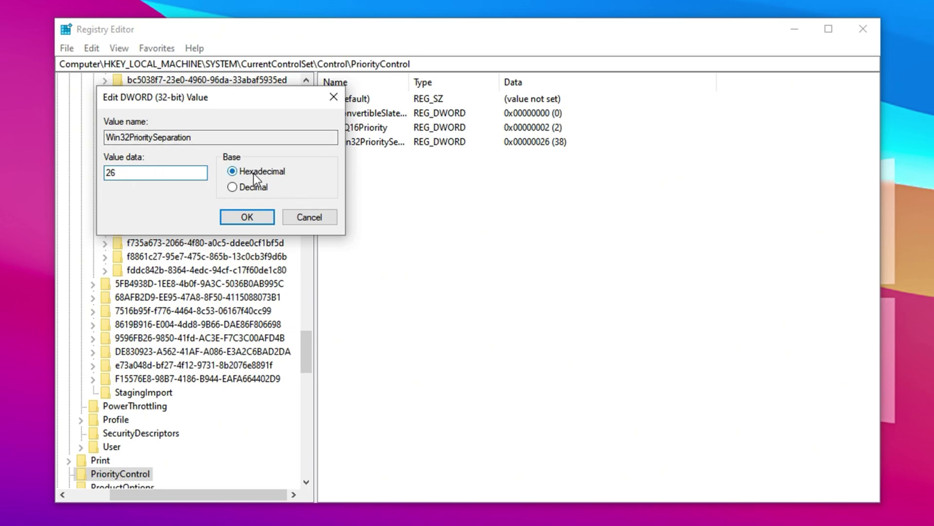
{"action": "left_click", "coordinate": [248, 217]}
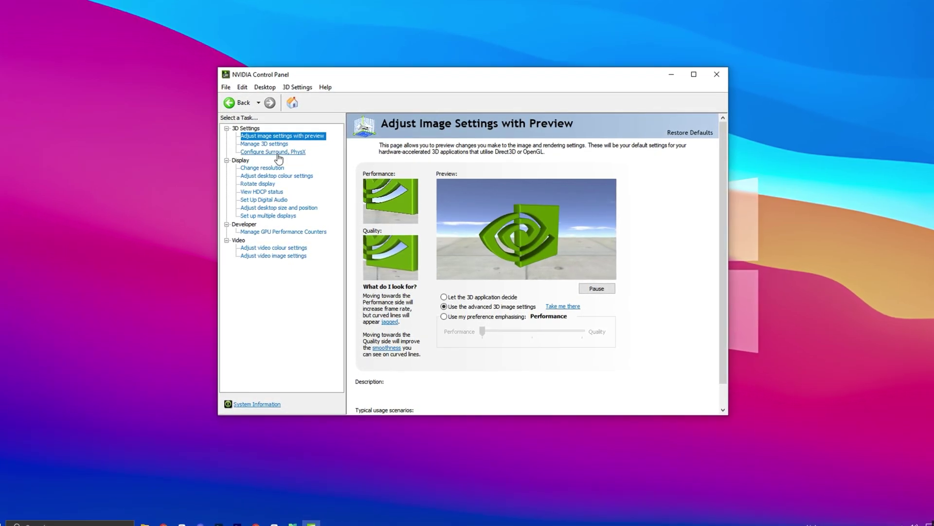
Show the Manage 3D settings page with its Global Settings list
{"action": "left_click", "coordinate": [259, 145]}
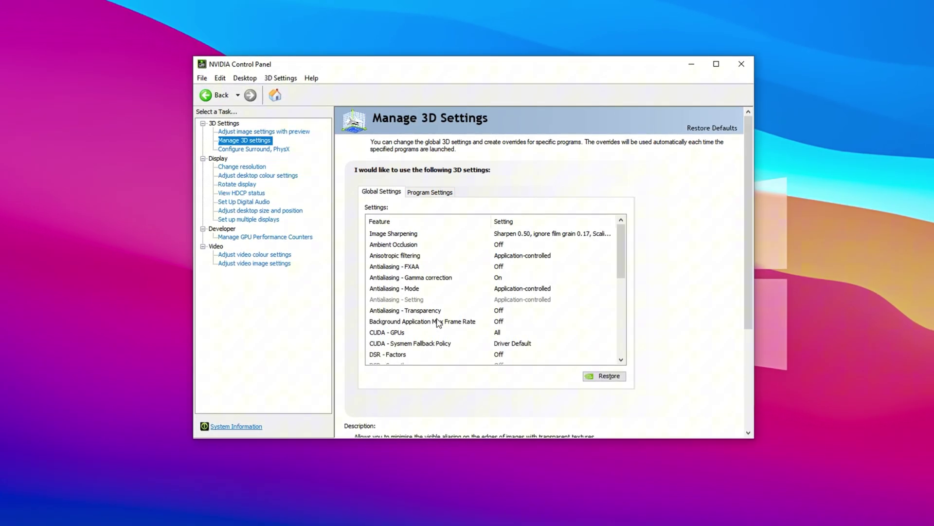
Keep the global Power management mode at Prefer maximum performance
{"action": "scroll", "coordinate": [439, 322], "scroll_direction": "down", "scroll_amount": 2}
{"action": "scroll", "coordinate": [449, 354], "scroll_direction": "down", "scroll_amount": 2}
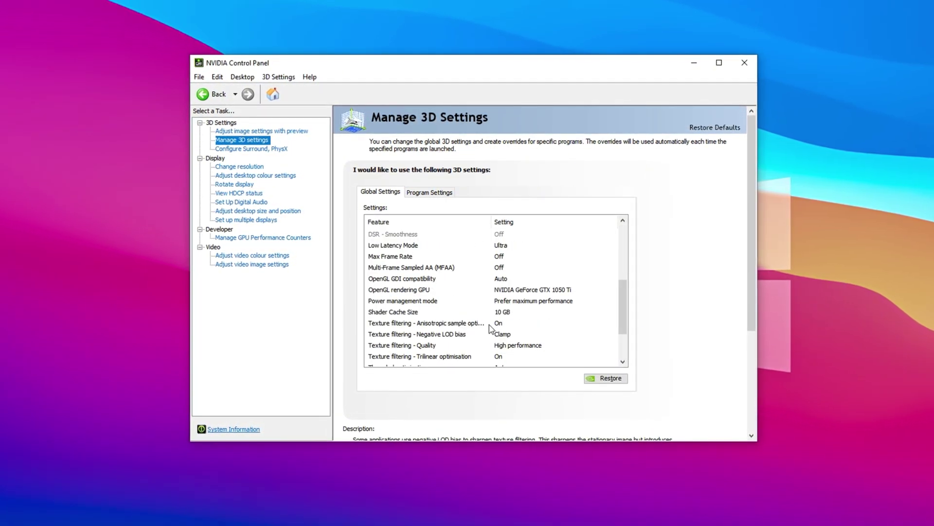
{"action": "left_click", "coordinate": [459, 305]}
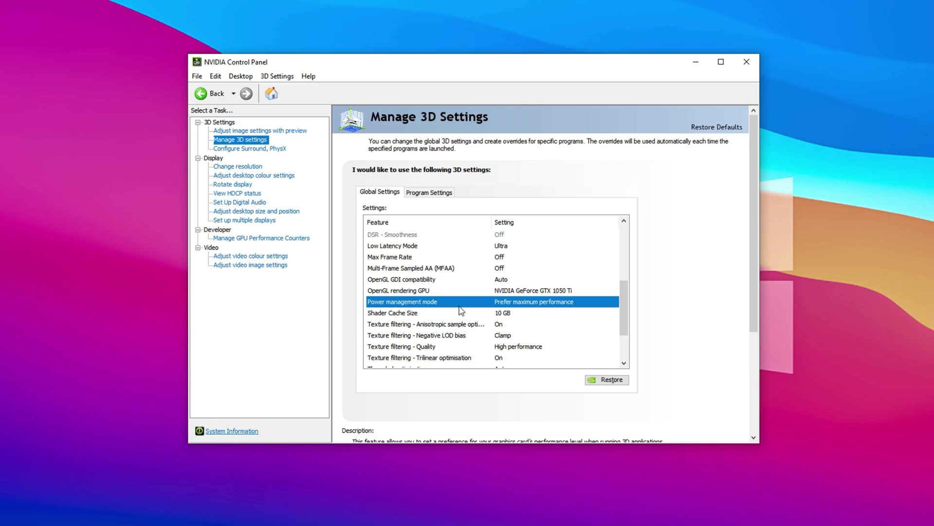
{"action": "left_click", "coordinate": [514, 305]}
{"action": "left_click", "coordinate": [515, 308]}
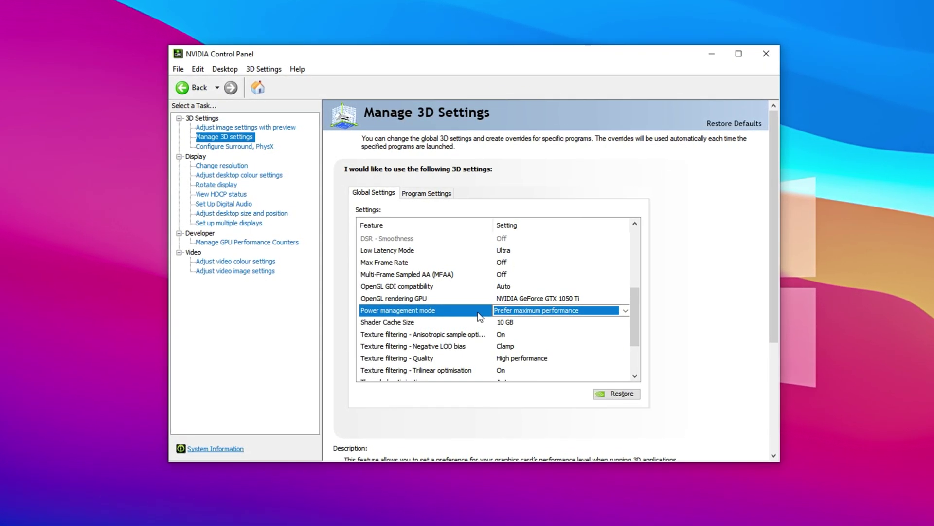
Set Texture filtering - Quality to High performance
{"action": "scroll", "coordinate": [480, 316], "scroll_direction": "down", "scroll_amount": 2}
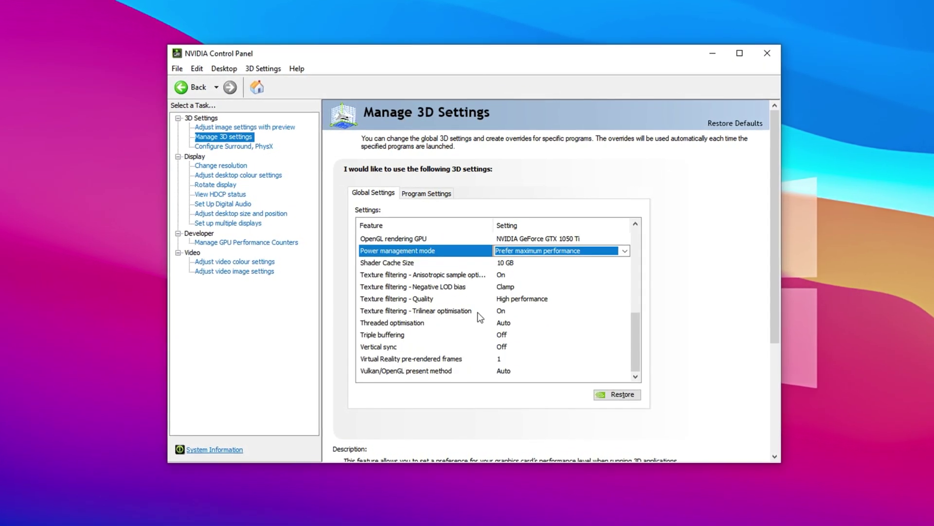
{"action": "left_click", "coordinate": [416, 300]}
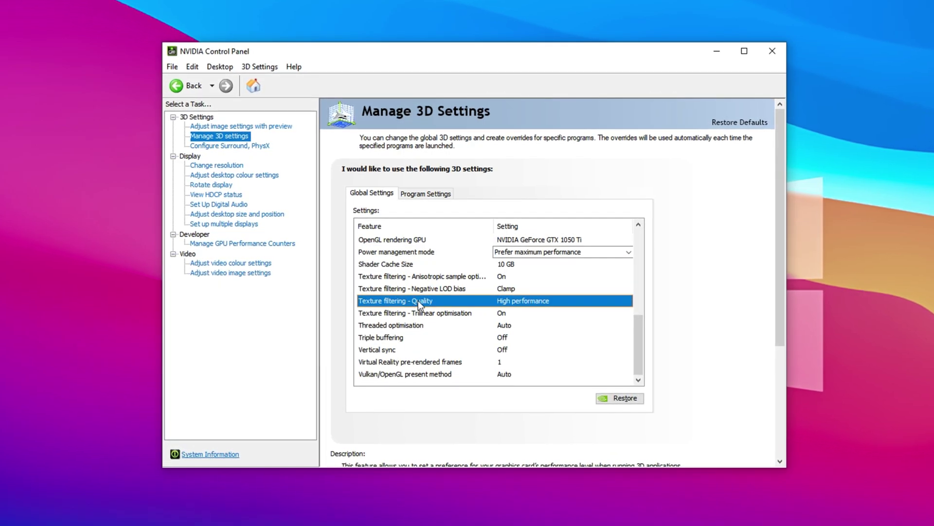
{"action": "left_click", "coordinate": [513, 305]}
{"action": "left_click", "coordinate": [514, 306]}
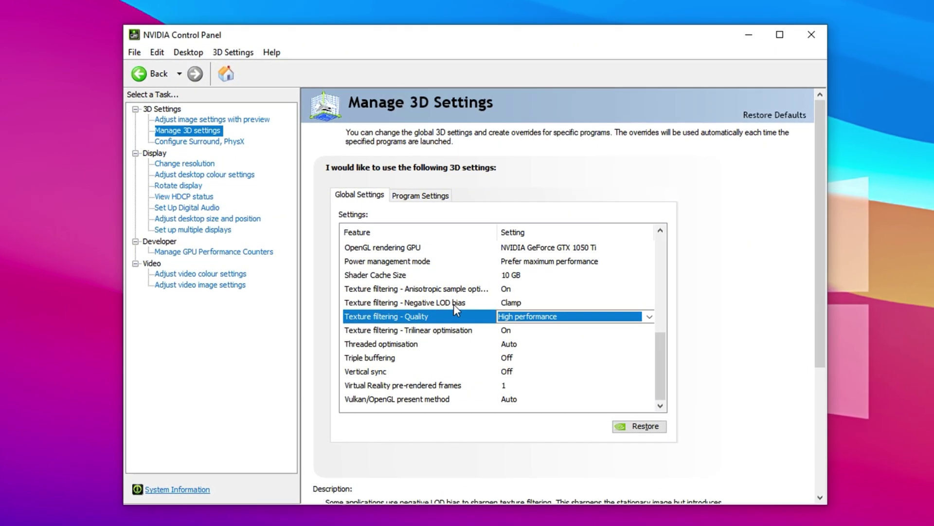
{"action": "scroll", "coordinate": [454, 305], "scroll_direction": "up", "scroll_amount": 2}
{"action": "scroll", "coordinate": [454, 306], "scroll_direction": "down", "scroll_amount": 1}
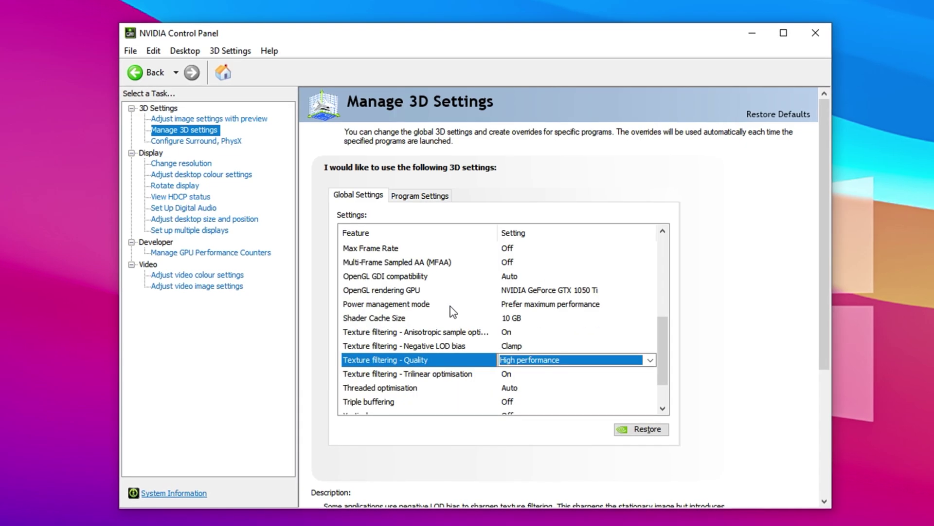
{"action": "scroll", "coordinate": [453, 310], "scroll_direction": "down", "scroll_amount": 1}
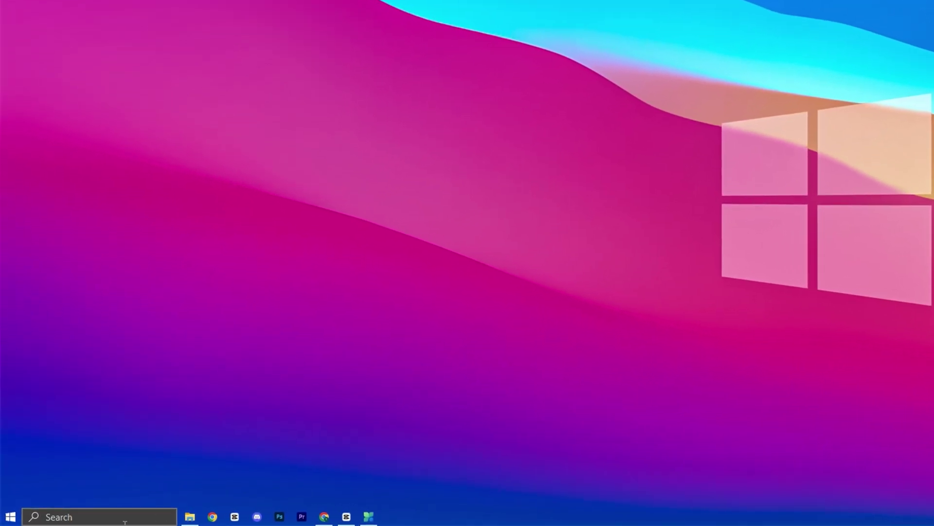
Search Windows for 'advanced system' to find View advanced system settings
{"action": "left_click", "coordinate": [97, 516]}
{"action": "type", "text": "advanced system"}
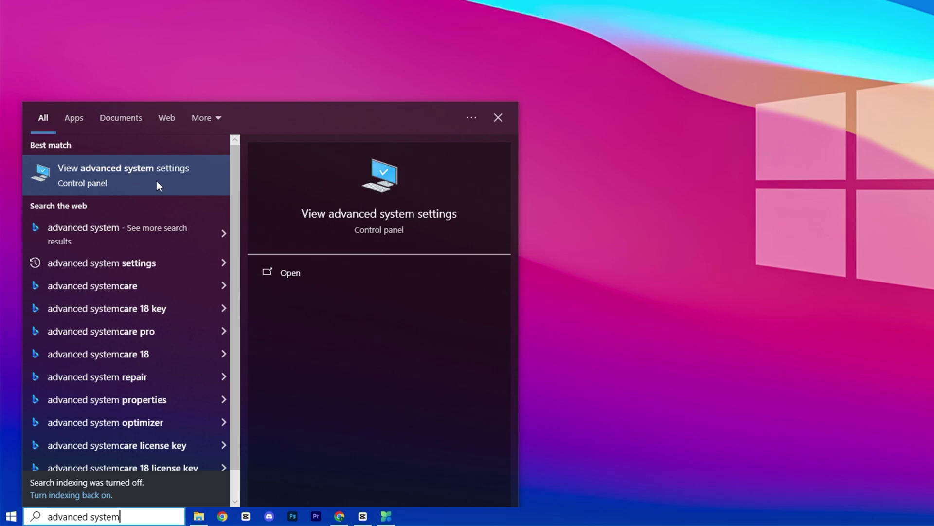
Open the Virtual Memory dialog from System Properties' Performance Options Advanced settings
{"action": "left_click", "coordinate": [143, 176]}
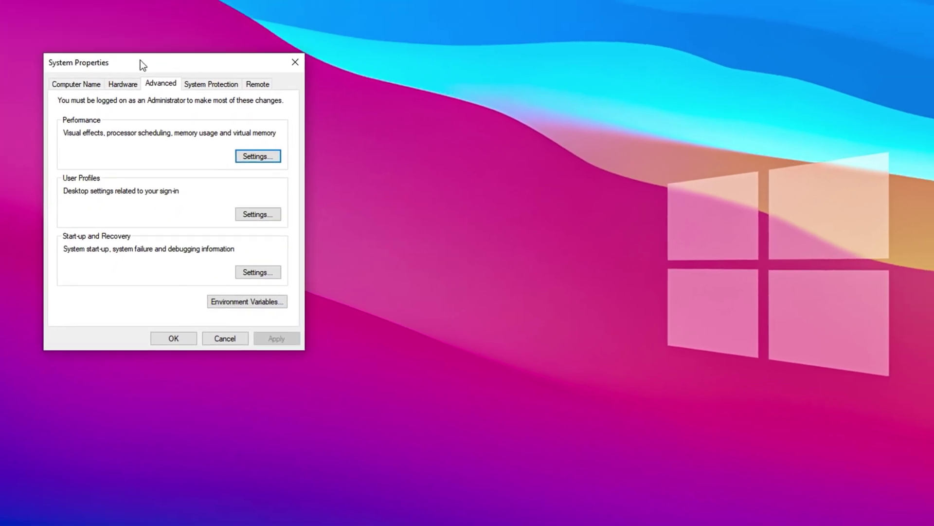
{"action": "left_click_drag", "start_coordinate": [141, 60], "coordinate": [426, 56]}
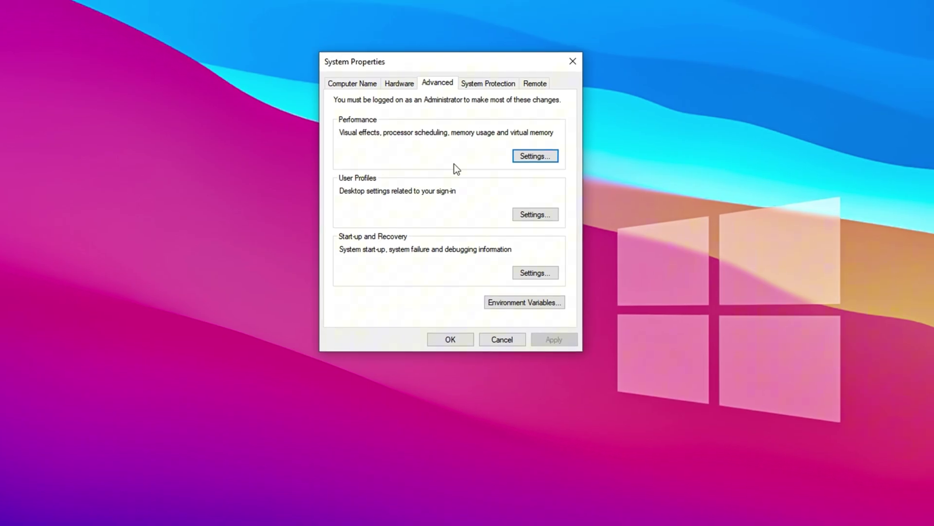
{"action": "left_click", "coordinate": [530, 160]}
{"action": "left_click_drag", "start_coordinate": [448, 112], "coordinate": [430, 63]}
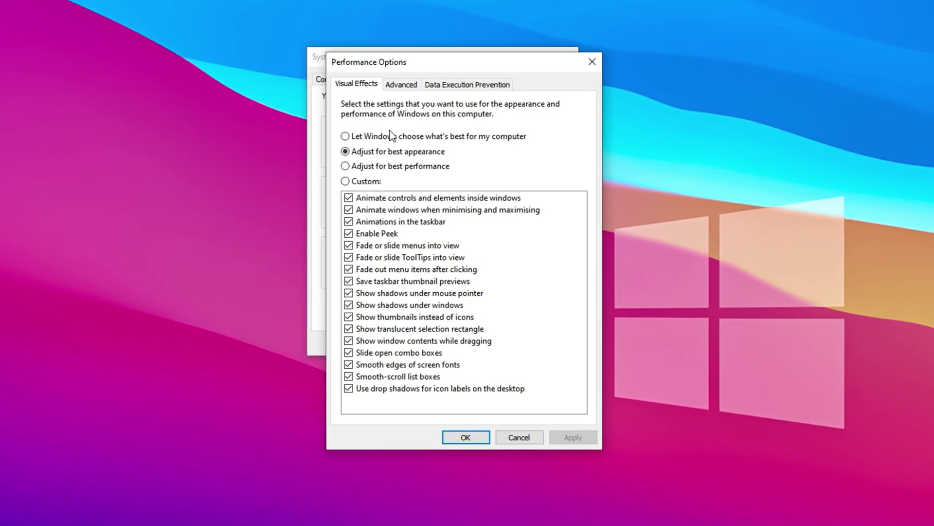
{"action": "left_click", "coordinate": [399, 85]}
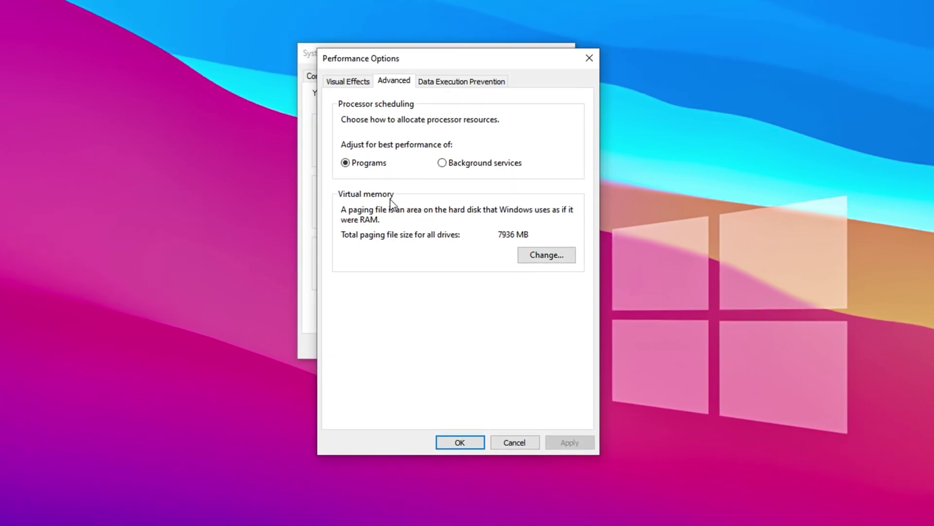
{"action": "left_click", "coordinate": [547, 255]}
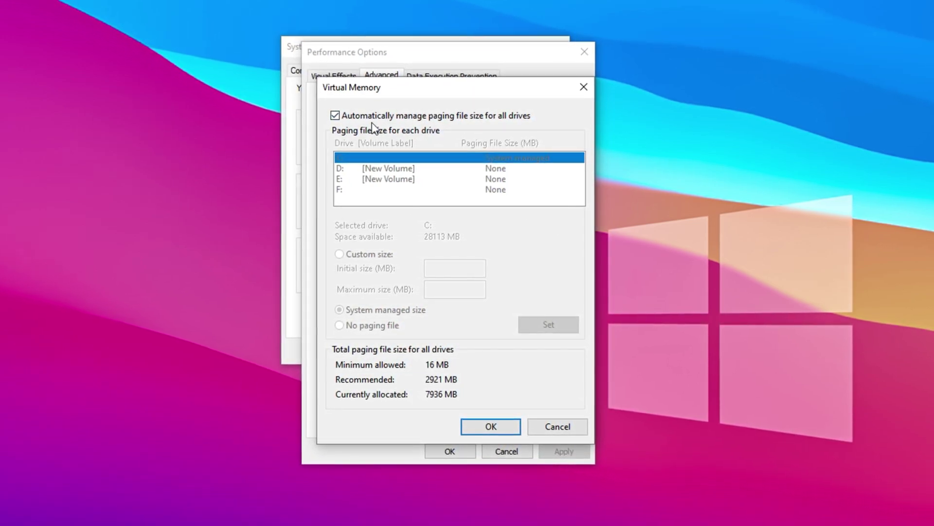
Turn off automatic paging and give drive C: a custom initial size of 1361 MB
{"action": "left_click", "coordinate": [331, 116]}
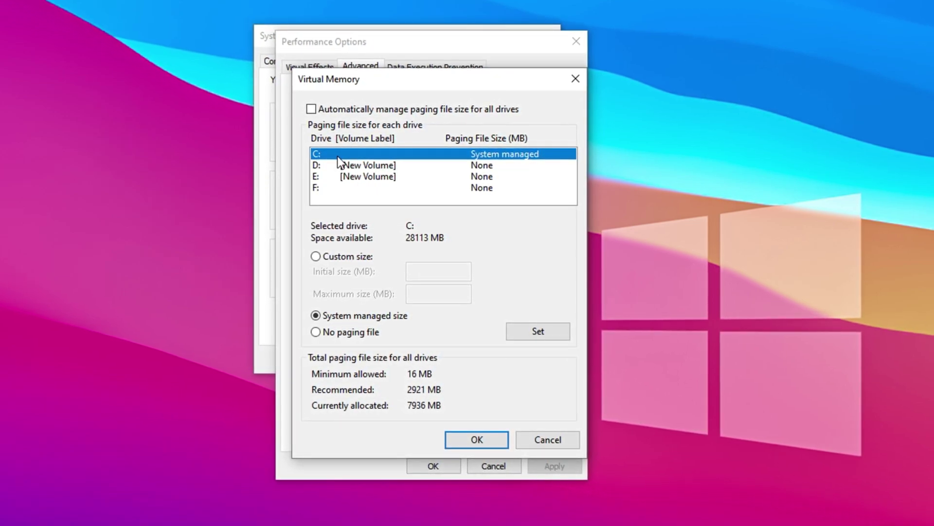
{"action": "left_click", "coordinate": [329, 258]}
{"action": "left_click", "coordinate": [428, 273]}
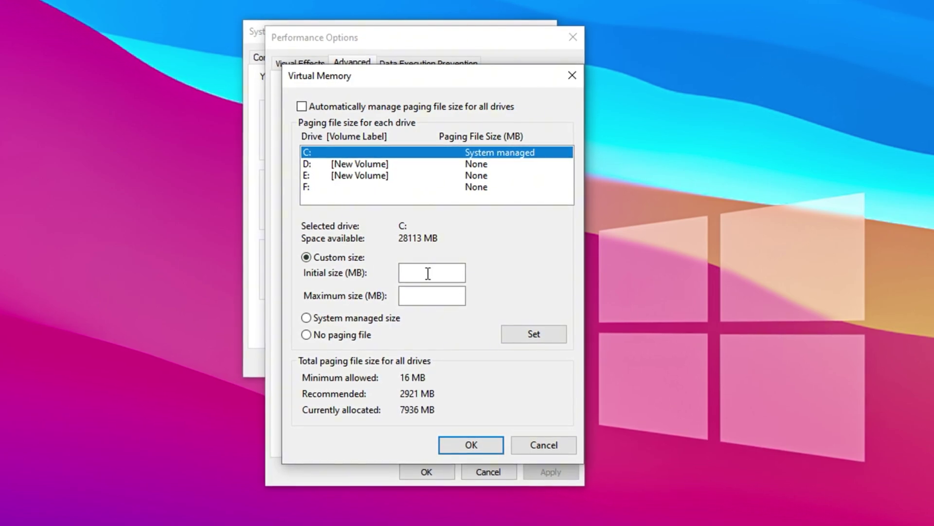
{"action": "type", "text": "1361"}
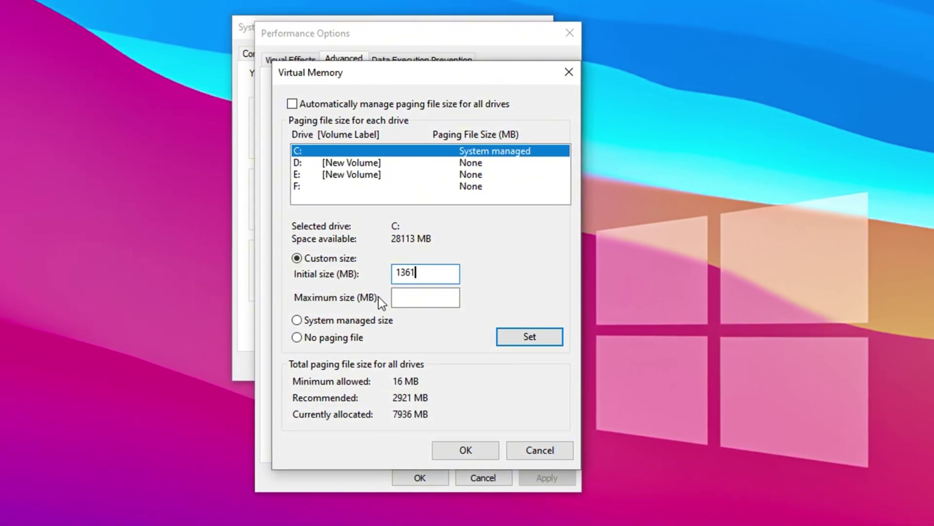
{"action": "left_click", "coordinate": [410, 301]}
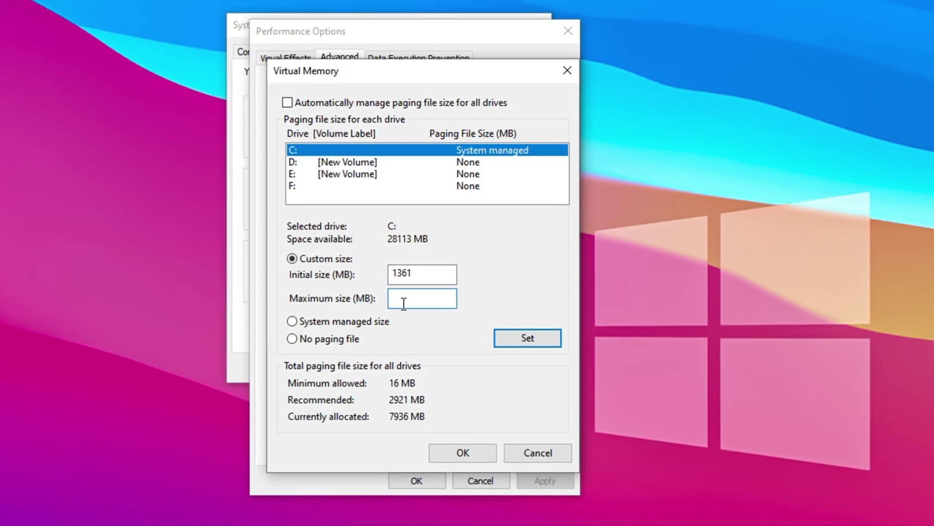
{"action": "key", "text": "super"}
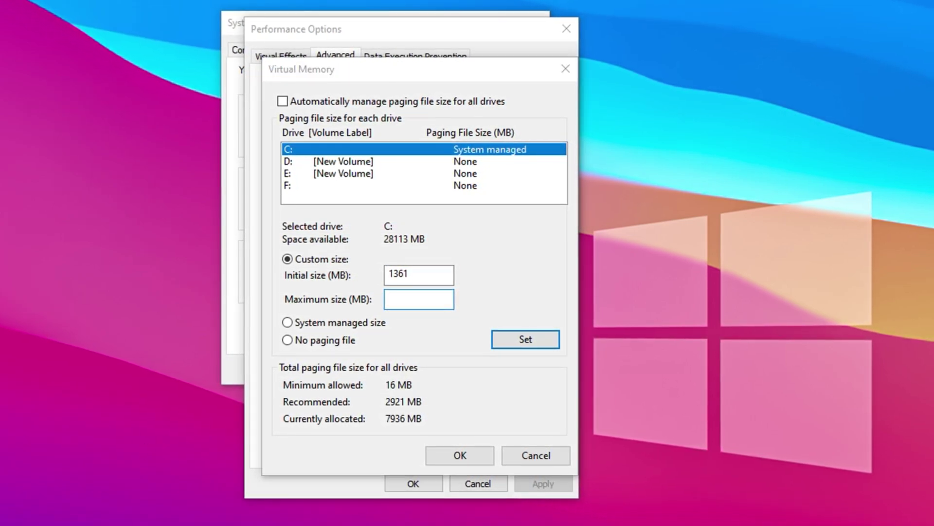
Launch Calculator beside the dialog and compute 16 × 1024 = 16384
{"action": "type", "text": "calc"}
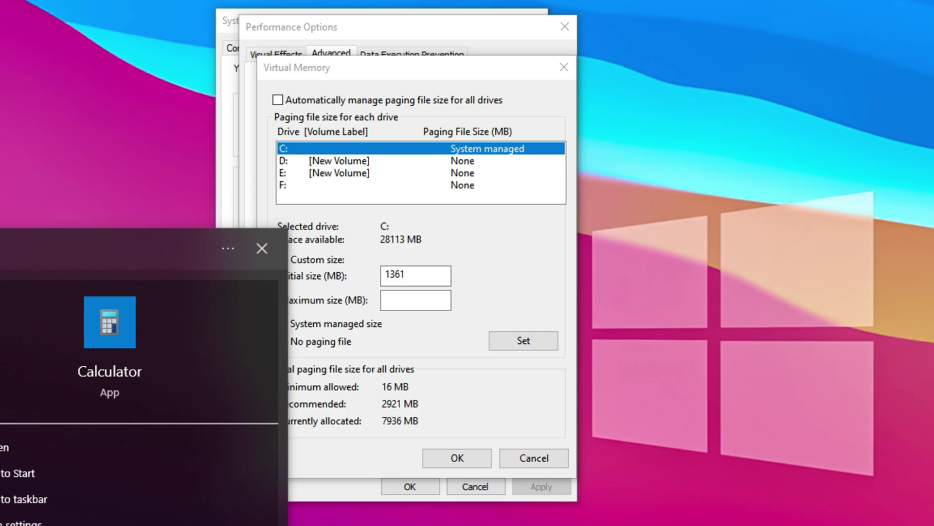
{"action": "key", "text": "Return"}
{"action": "left_click_drag", "start_coordinate": [688, 102], "coordinate": [640, 54]}
{"action": "left_click", "coordinate": [620, 410]}
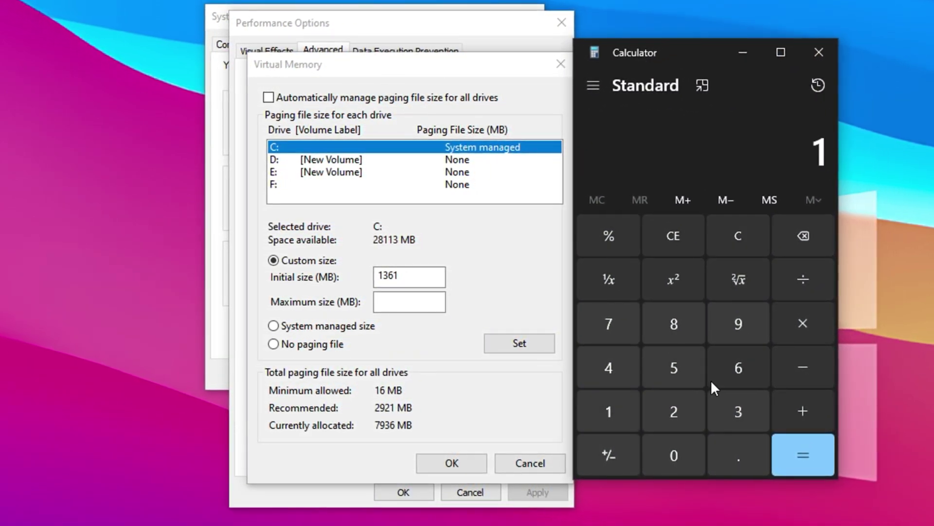
{"action": "left_click", "coordinate": [783, 330]}
{"action": "left_click", "coordinate": [633, 419]}
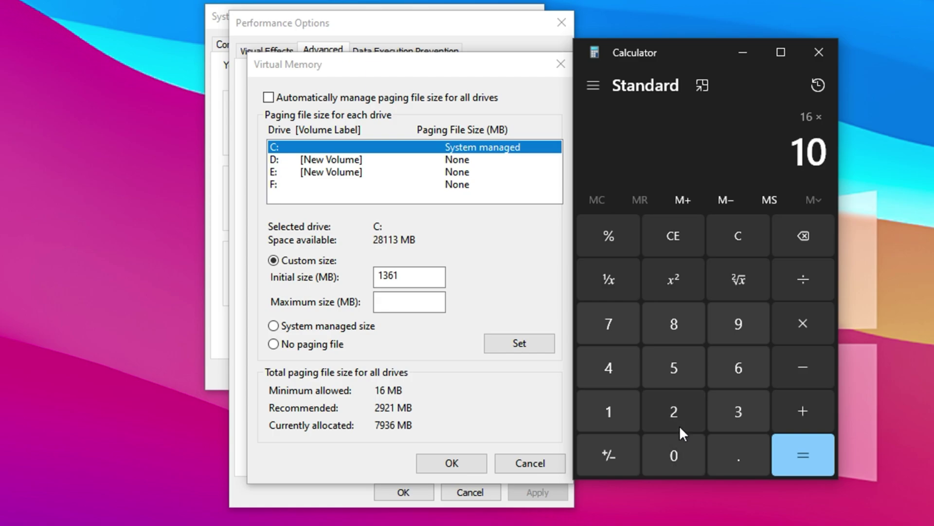
{"action": "left_click", "coordinate": [789, 455]}
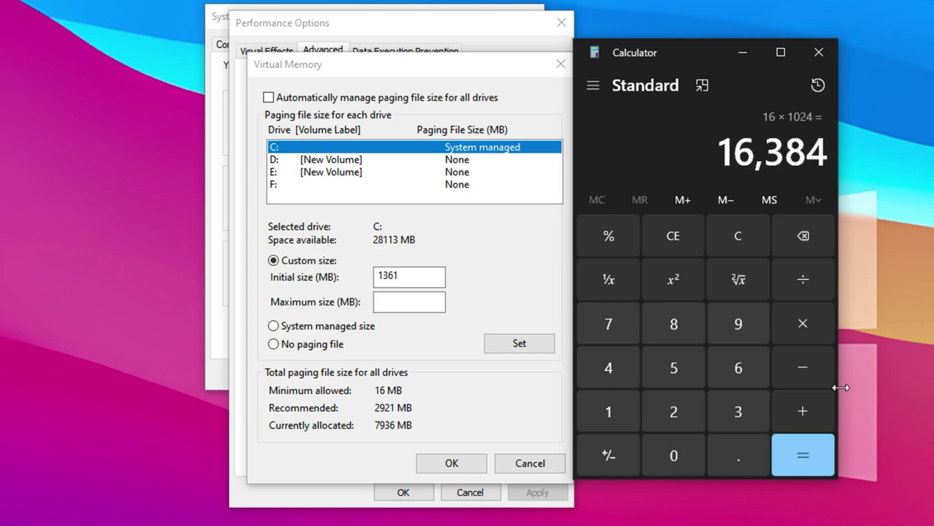
Divide 16384 by 2 to get 8192 for drive C:'s maximum paging size
{"action": "left_click", "coordinate": [802, 280]}
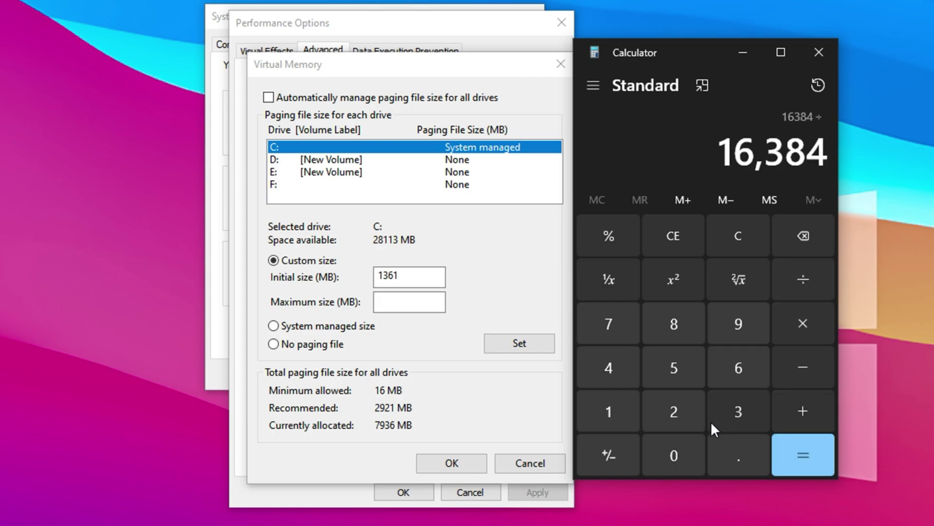
{"action": "left_click", "coordinate": [679, 413]}
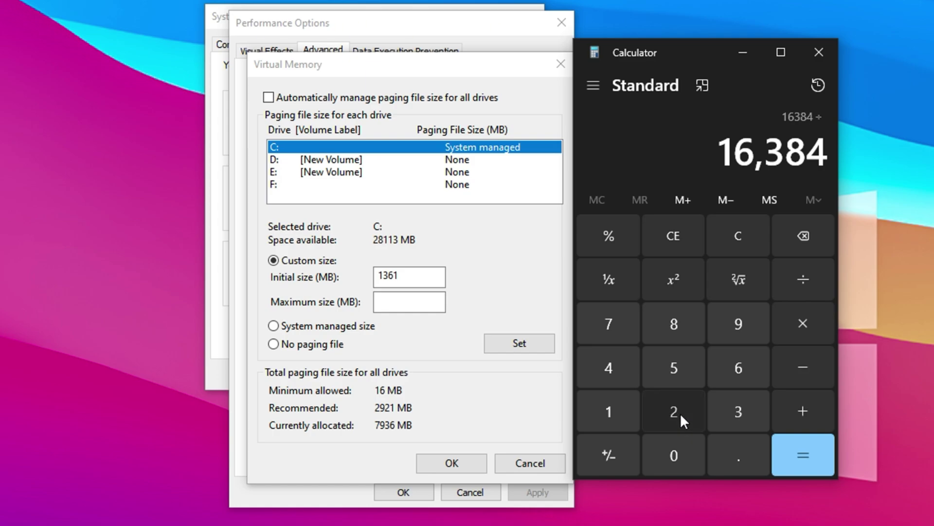
{"action": "left_click", "coordinate": [785, 449]}
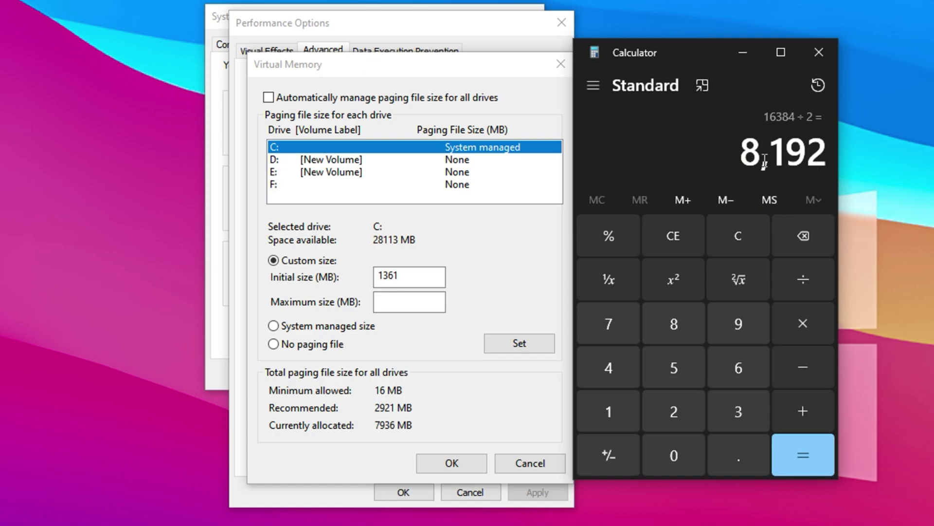
{"action": "left_click", "coordinate": [401, 306]}
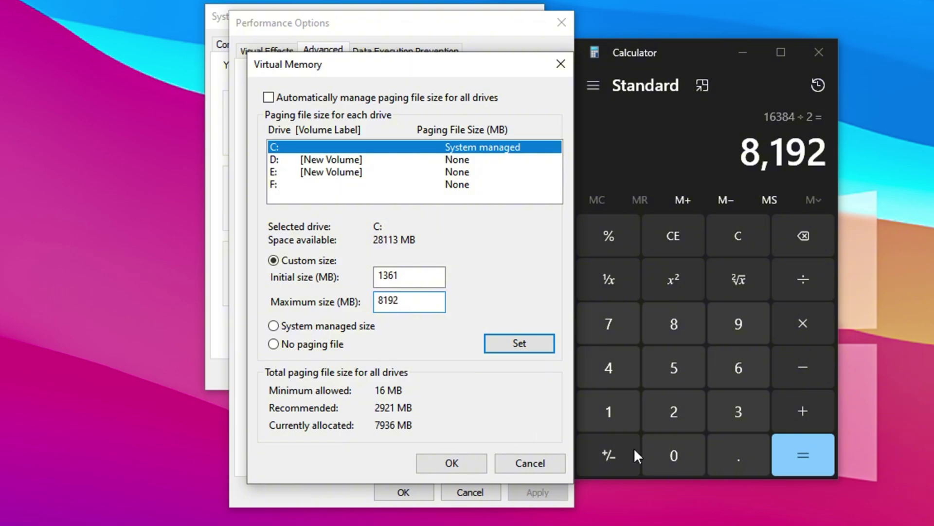
Close Calculator and switch to Chrome showing the uptopacks.com homepage
{"action": "left_click", "coordinate": [820, 52]}
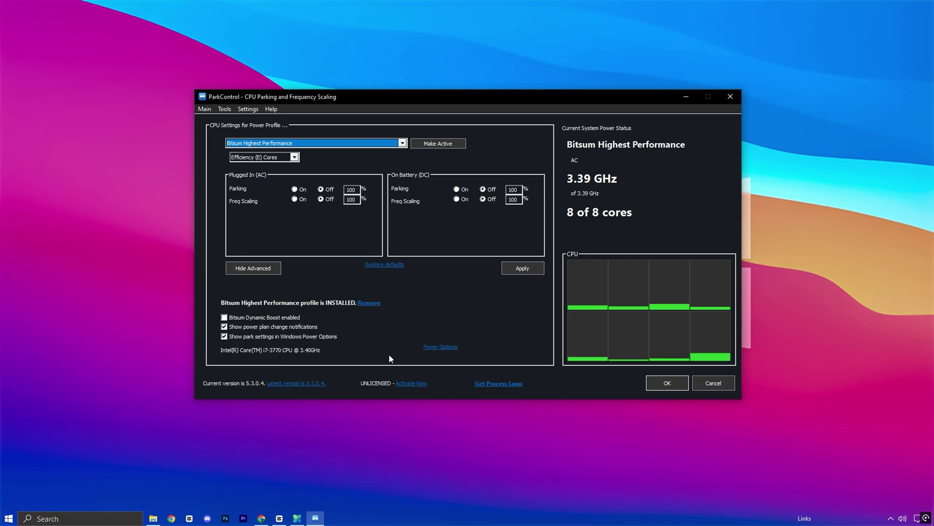
{"action": "key", "text": "alt+Tab"}
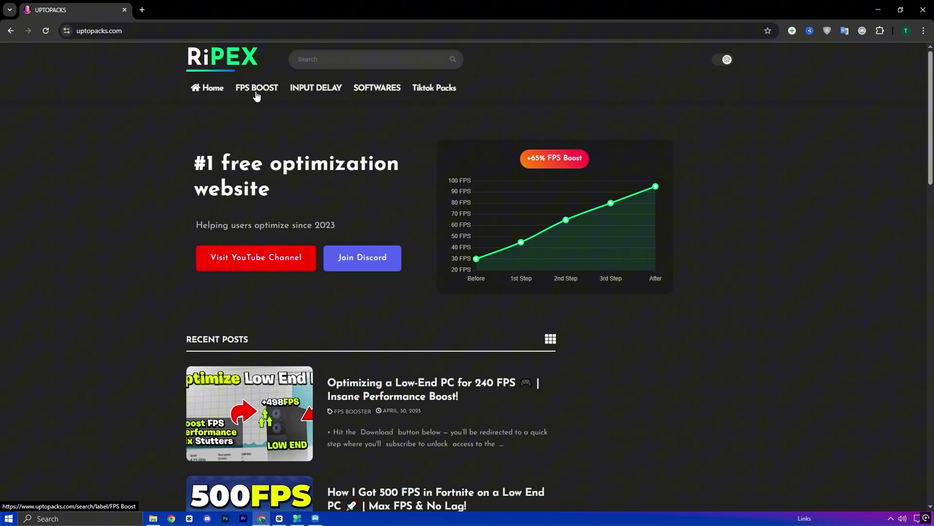
Open the first recent post on optimizing a low-end PC for 240 FPS and scroll to Download Now
{"action": "scroll", "coordinate": [322, 295], "scroll_direction": "down", "scroll_amount": 4}
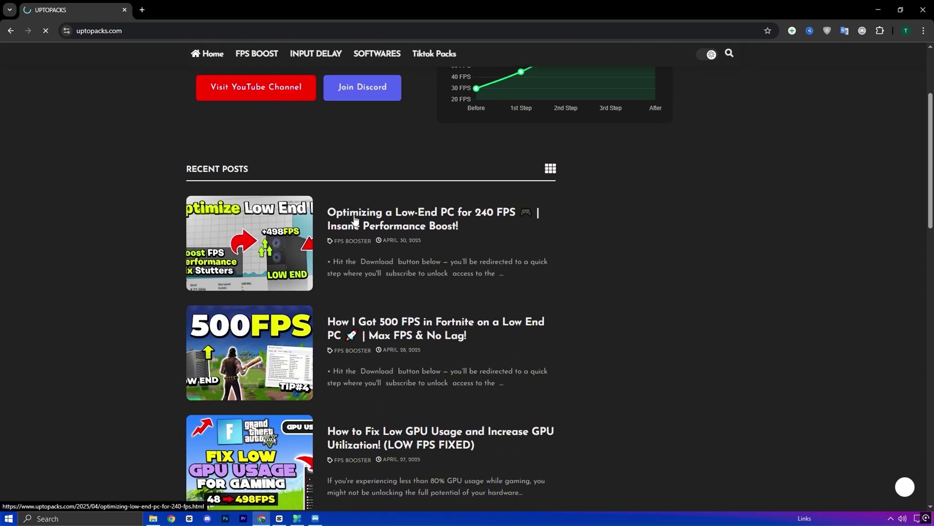
{"action": "left_click", "coordinate": [353, 219]}
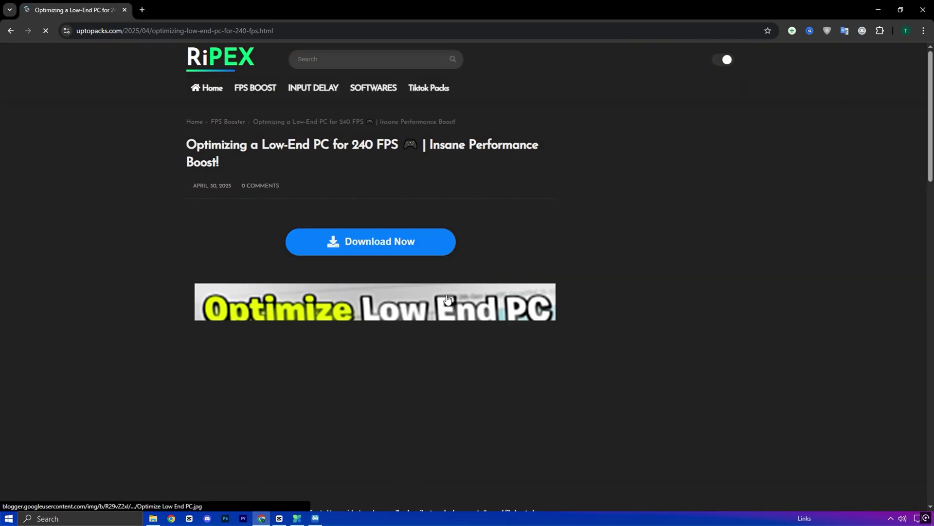
{"action": "scroll", "coordinate": [447, 298], "scroll_direction": "down", "scroll_amount": 5}
{"action": "scroll", "coordinate": [446, 298], "scroll_direction": "down", "scroll_amount": 4}
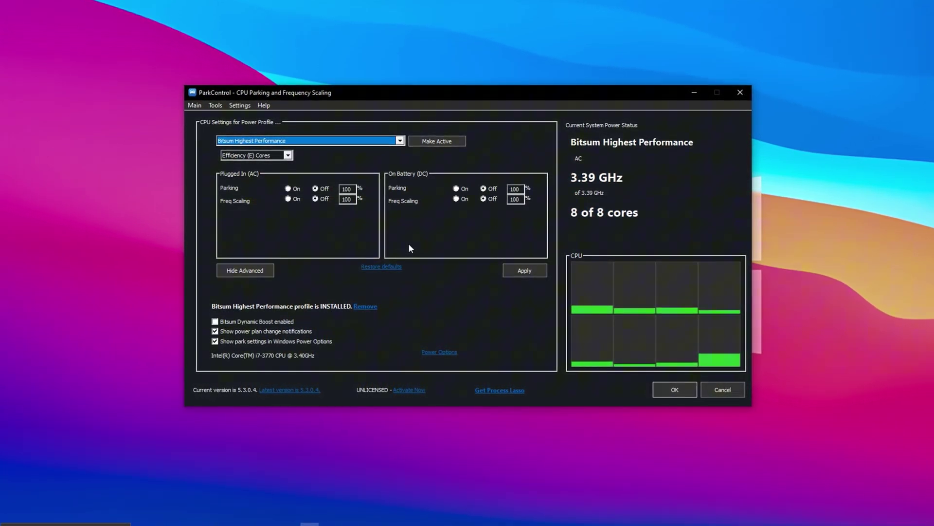
Choose Bitsum Highest Performance as the ParkControl power profile
{"action": "left_click", "coordinate": [384, 140]}
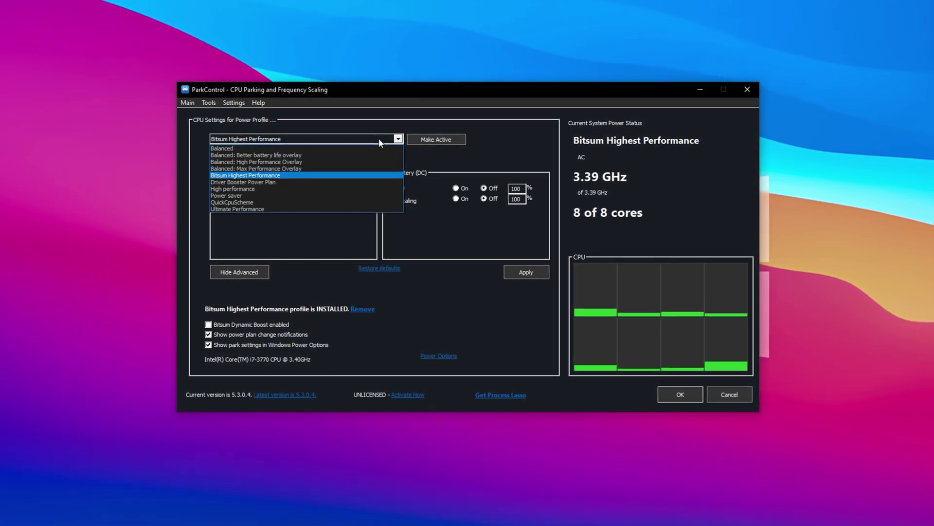
{"action": "left_click", "coordinate": [240, 175]}
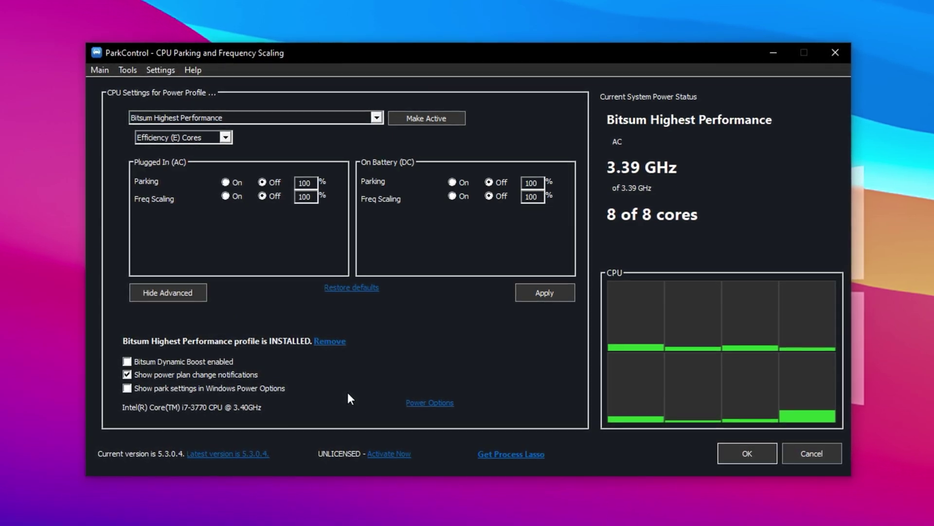
Hide park settings from Windows Power Options and open Bitsum Highest Performance's advanced power settings
{"action": "left_click", "coordinate": [423, 402]}
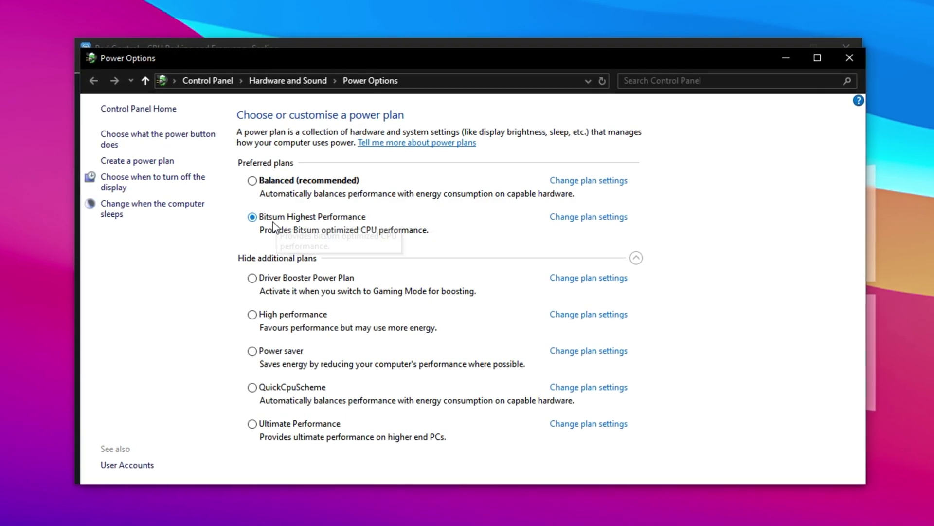
{"action": "left_click", "coordinate": [594, 217]}
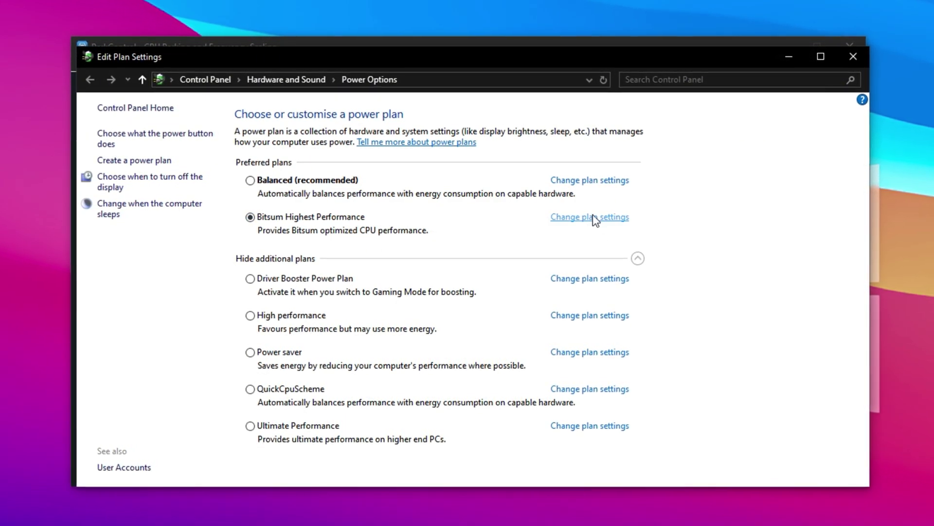
{"action": "left_click", "coordinate": [305, 238]}
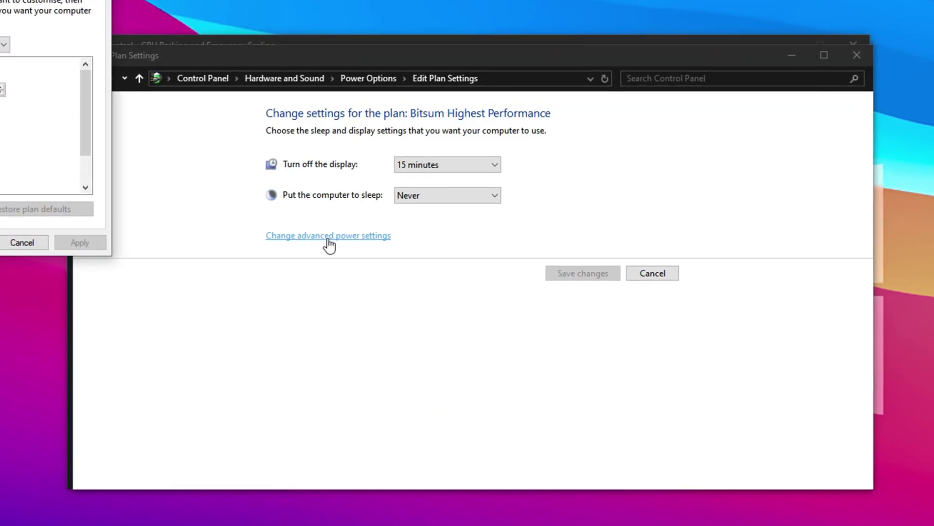
{"action": "left_click_drag", "start_coordinate": [0, 0], "coordinate": [422, 130]}
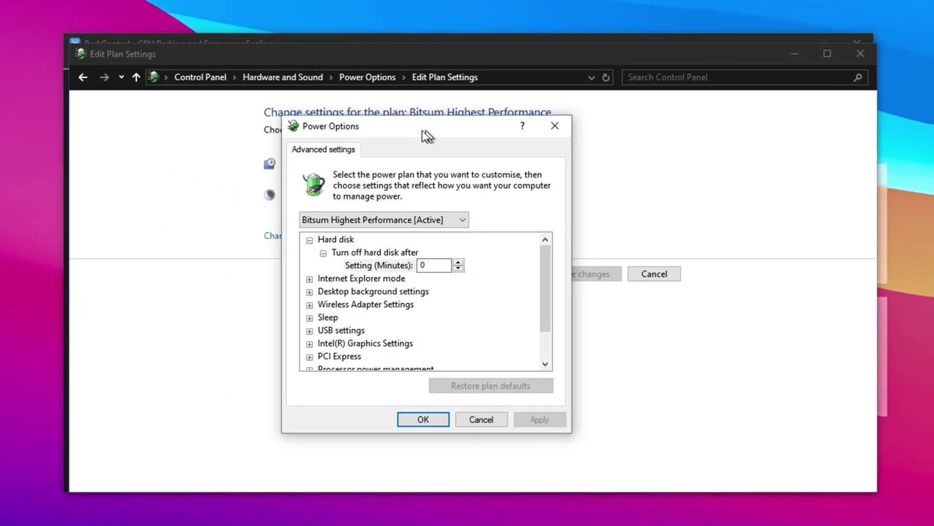
{"action": "scroll", "coordinate": [368, 336], "scroll_direction": "down", "scroll_amount": 1}
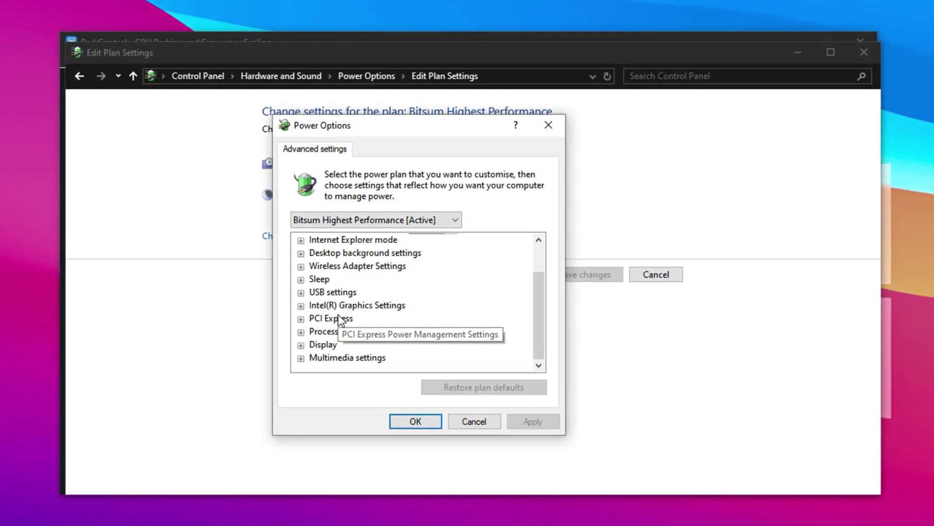
Expand PCI Express and Processor power management to confirm Link State Off and core parking 100%
{"action": "double_click", "coordinate": [331, 318]}
{"action": "double_click", "coordinate": [351, 332]}
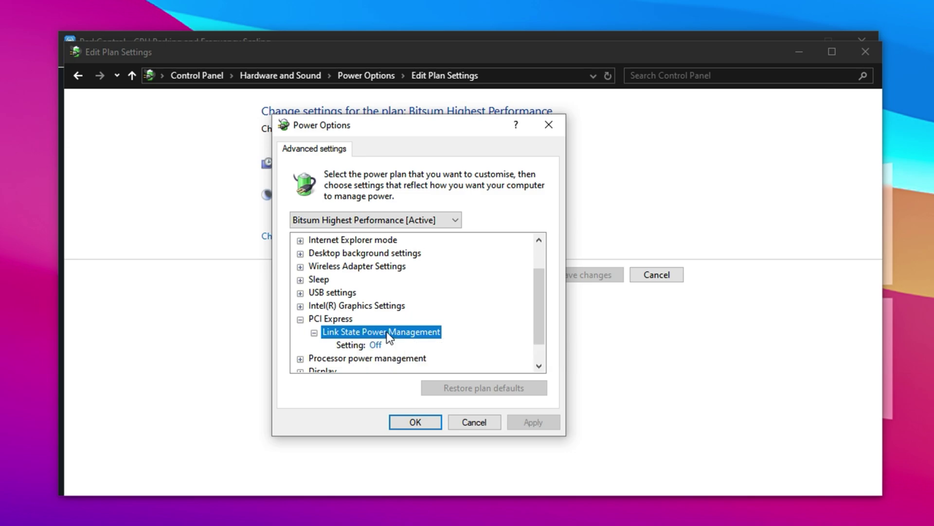
{"action": "scroll", "coordinate": [386, 334], "scroll_direction": "down", "scroll_amount": 1}
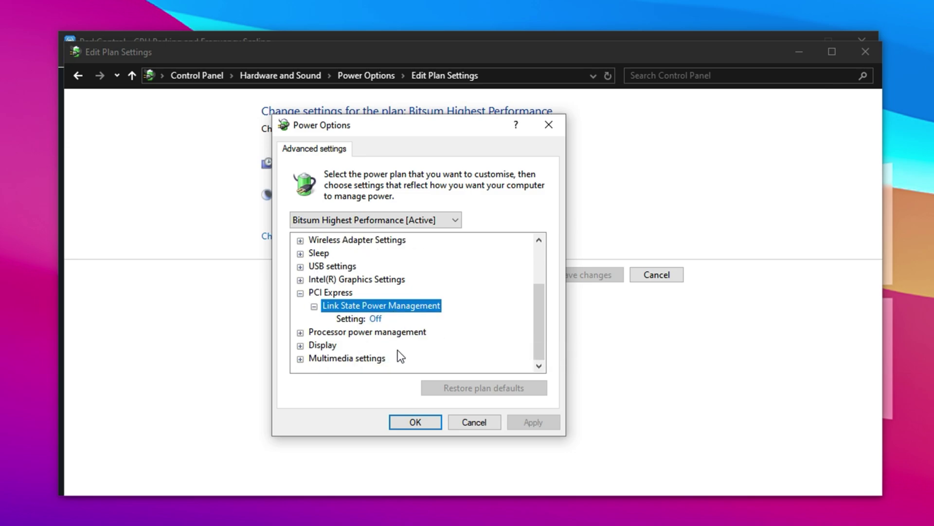
{"action": "double_click", "coordinate": [378, 332]}
{"action": "double_click", "coordinate": [385, 305]}
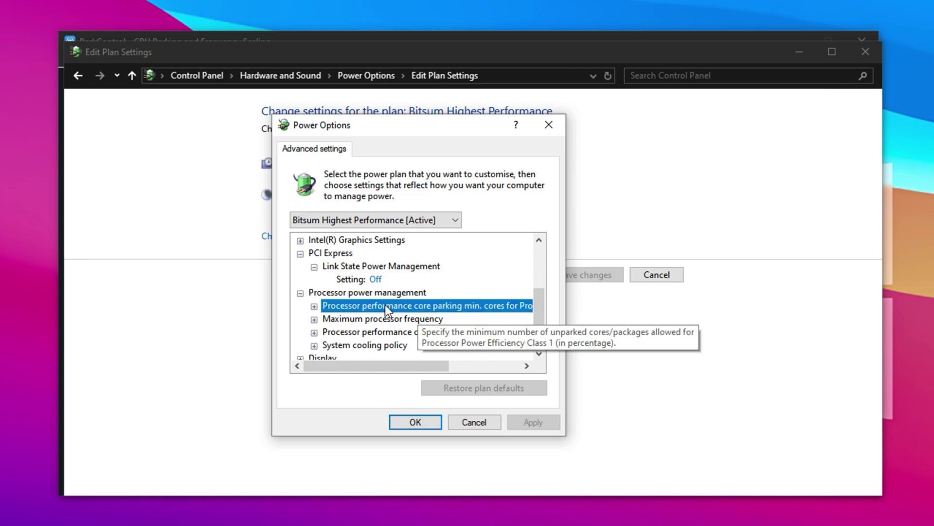
{"action": "scroll", "coordinate": [378, 307], "scroll_direction": "down", "scroll_amount": 1}
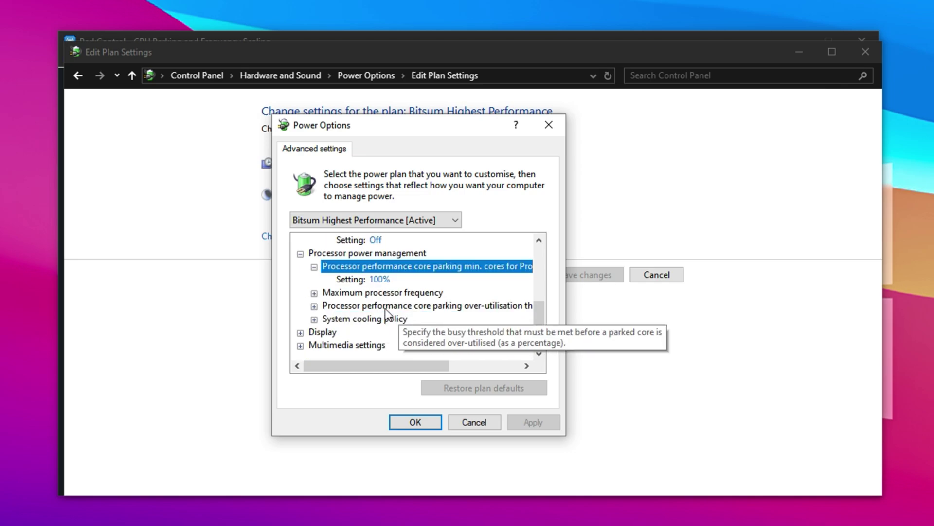
{"action": "double_click", "coordinate": [384, 306]}
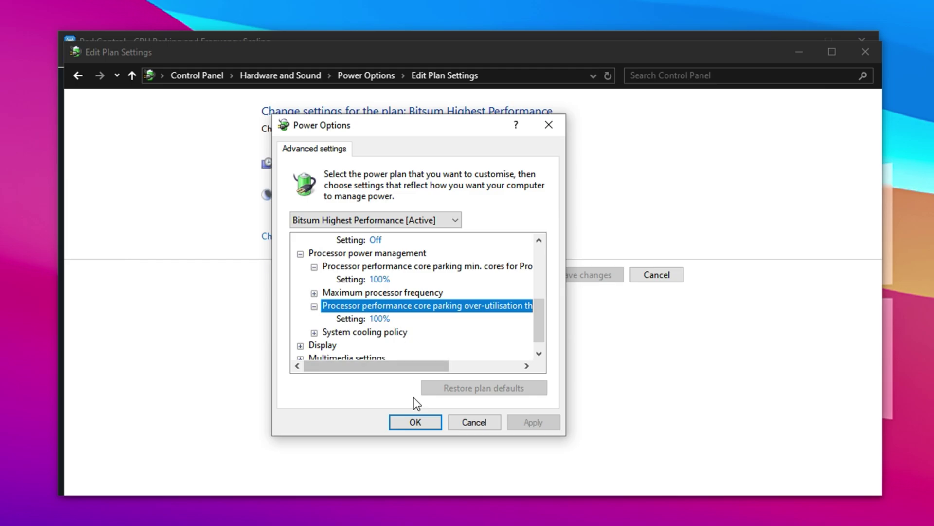
Confirm the advanced power settings and apply the Bitsum Highest Performance profile in ParkControl
{"action": "left_click", "coordinate": [422, 422]}
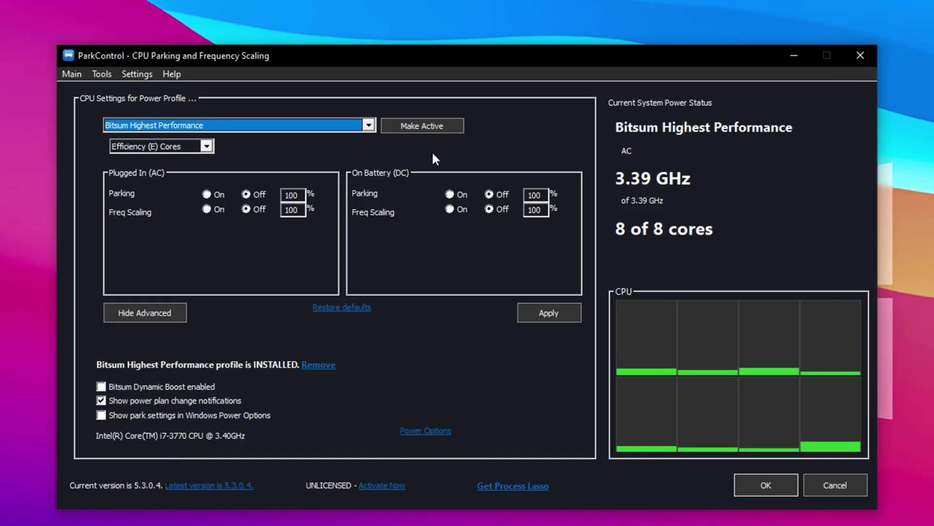
{"action": "left_click", "coordinate": [543, 314]}
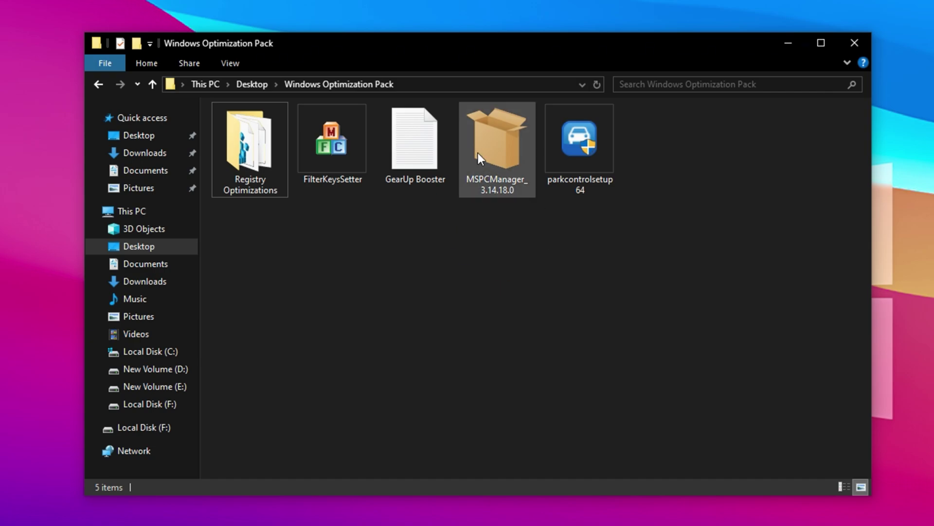
Launch MSPCManager and run a Boost, freeing 74MB of temp files and dropping memory to 17%
{"action": "left_click", "coordinate": [489, 171]}
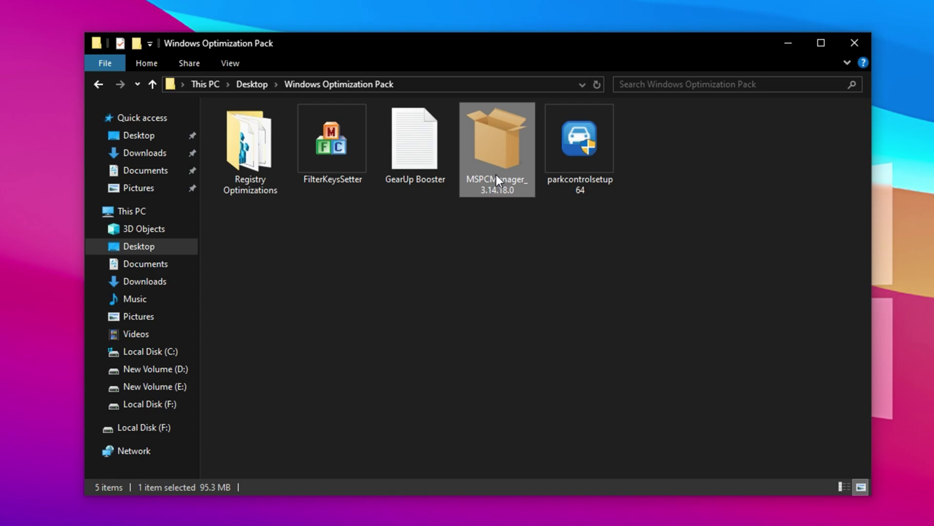
{"action": "left_click", "coordinate": [439, 372]}
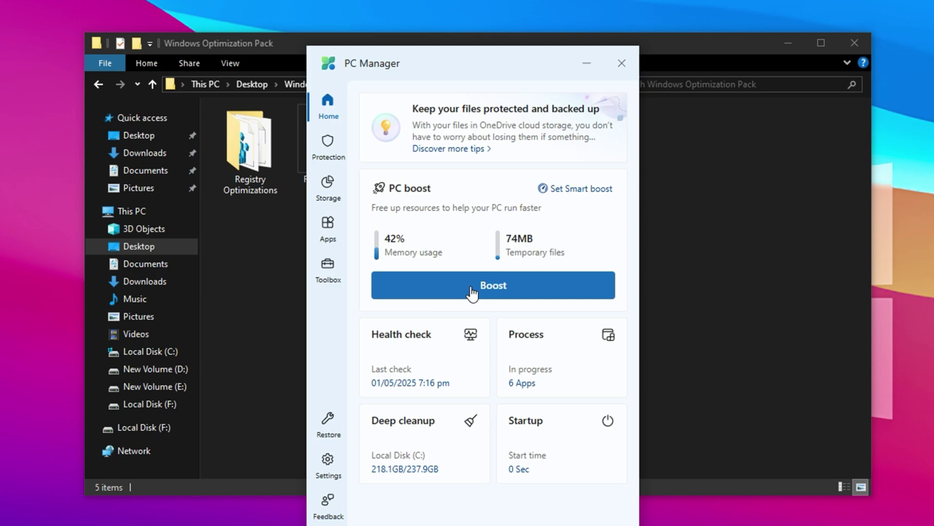
{"action": "left_click", "coordinate": [485, 298]}
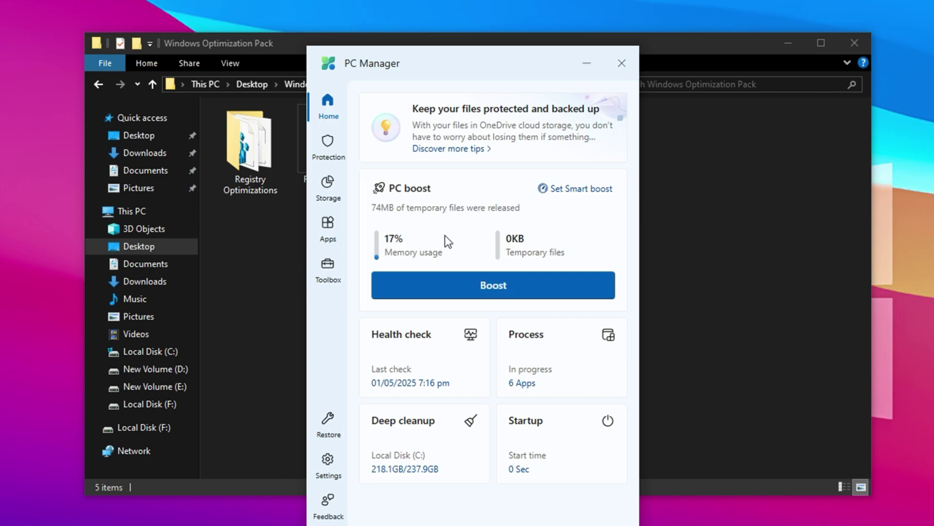
Move from Protection to Storage, showing Local Disk (C:) at 213.5GB used of 237.9GB
{"action": "left_click", "coordinate": [328, 147]}
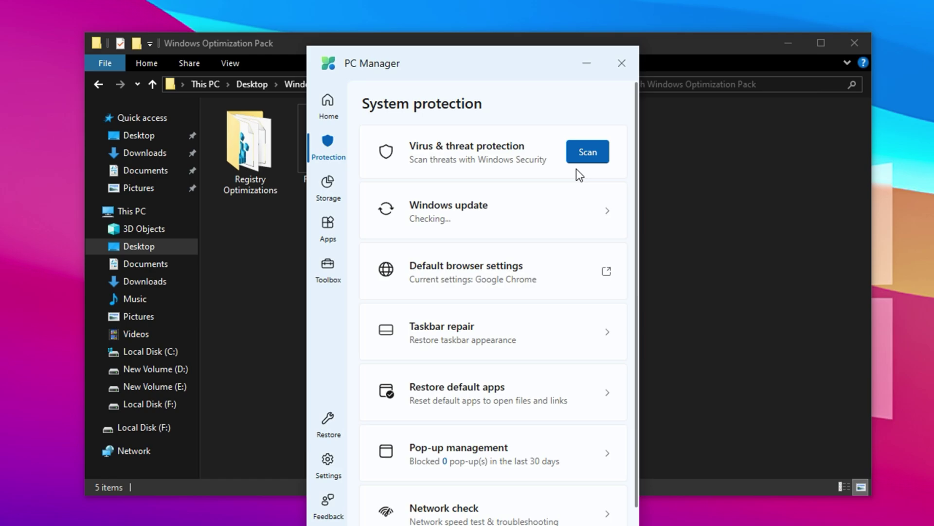
{"action": "left_click", "coordinate": [327, 188]}
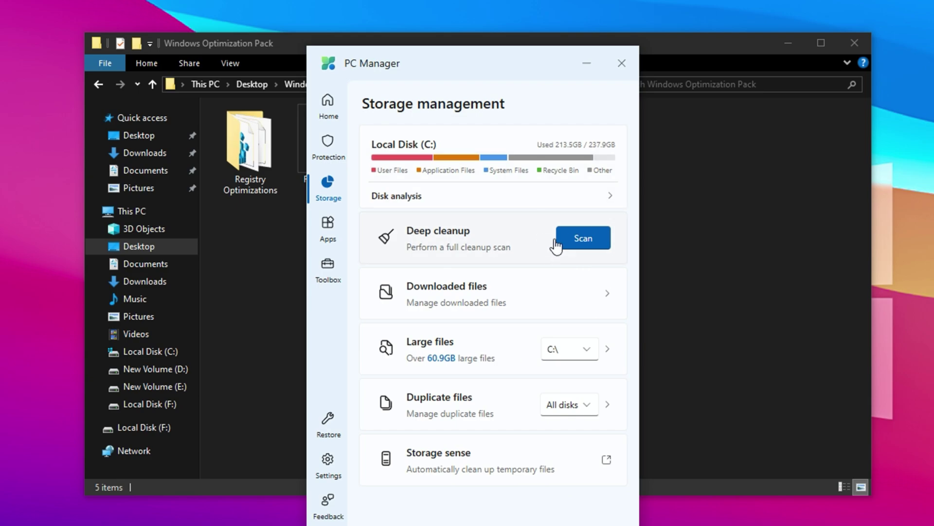
Minimize PC Manager and run FilterKeysSetter as administrator, allowing the UAC prompt
{"action": "left_click", "coordinate": [587, 64]}
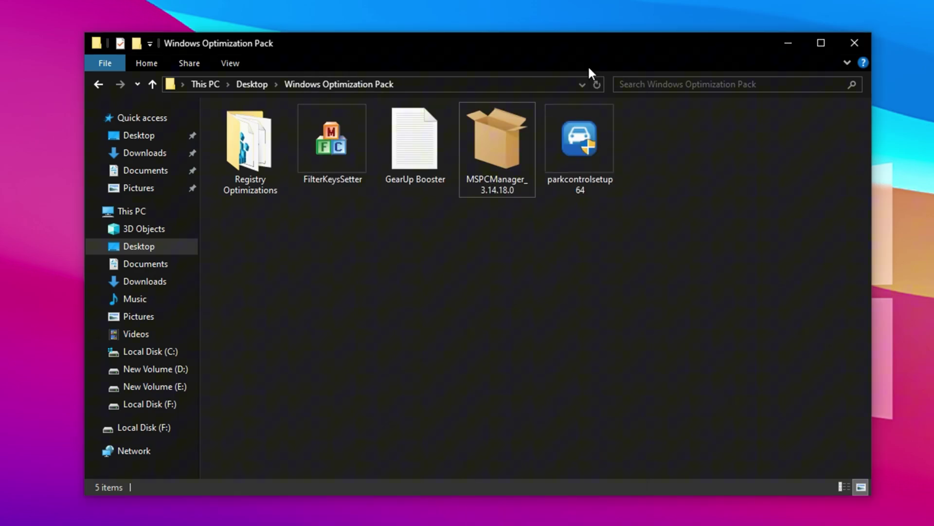
{"action": "left_click", "coordinate": [335, 149]}
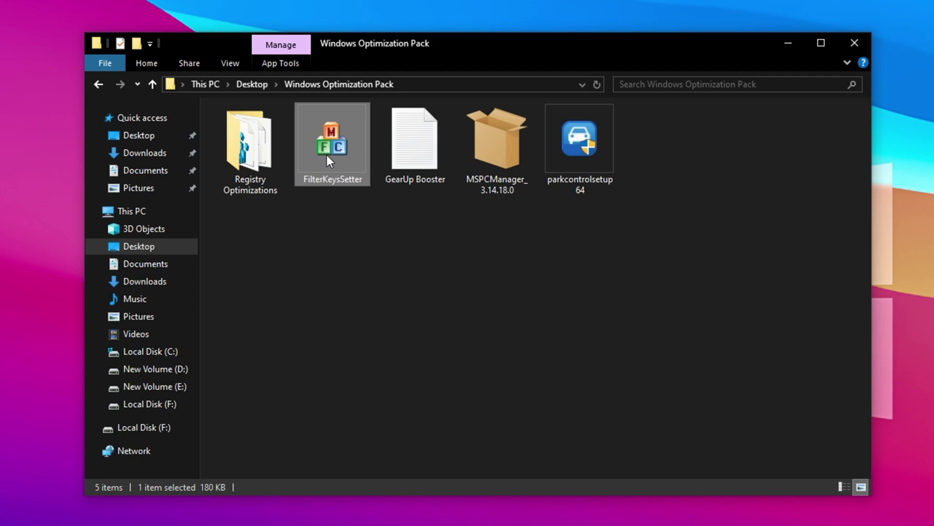
{"action": "right_click", "coordinate": [326, 154]}
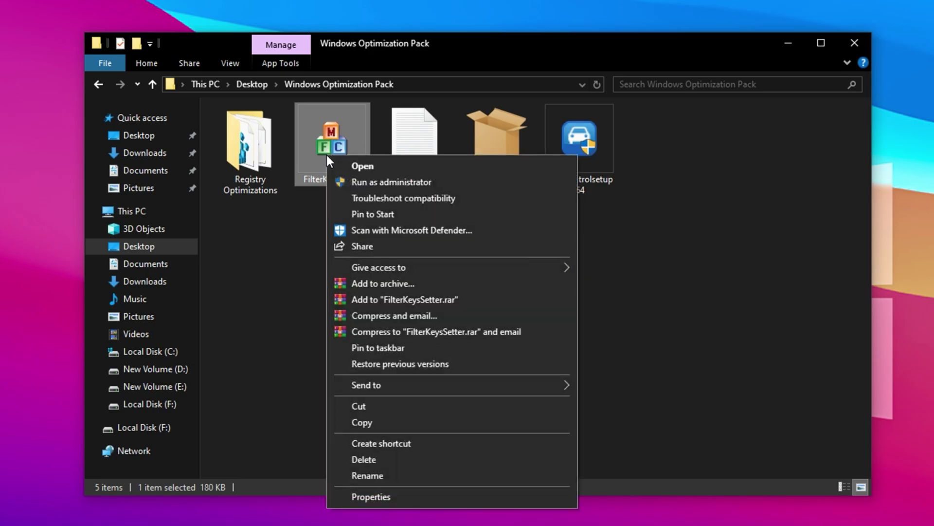
{"action": "left_click", "coordinate": [349, 178]}
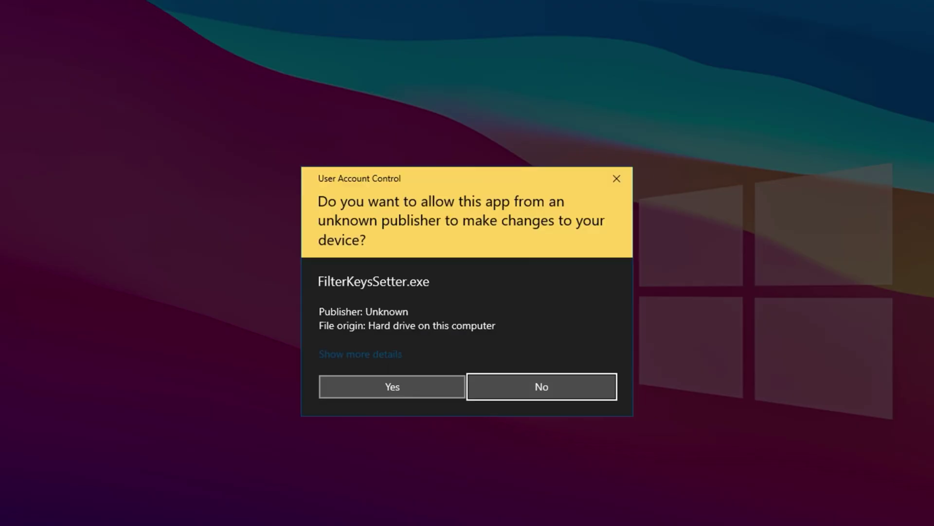
{"action": "left_click", "coordinate": [370, 392]}
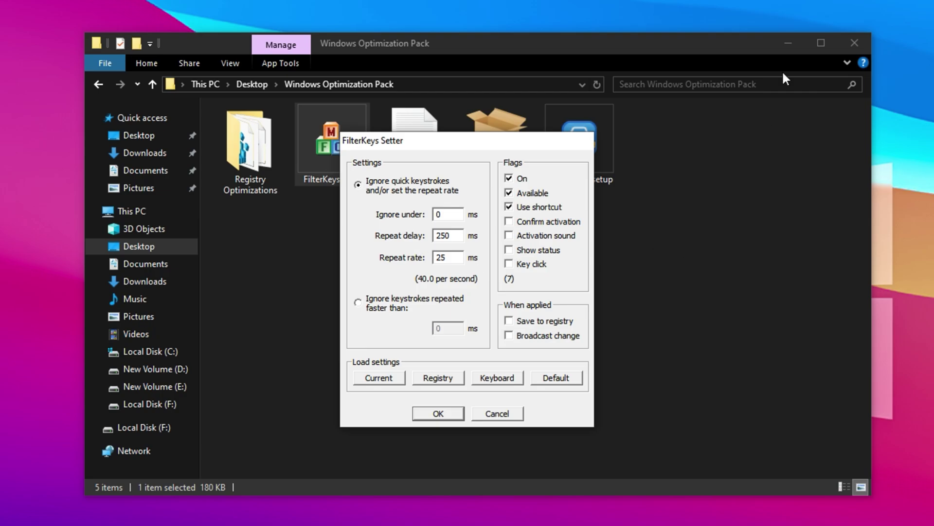
In FilterKeys Setter, turn on Confirm activation and Show status and turn off the shortcut
{"action": "left_click", "coordinate": [788, 43]}
{"action": "left_click_drag", "start_coordinate": [450, 145], "coordinate": [466, 118]}
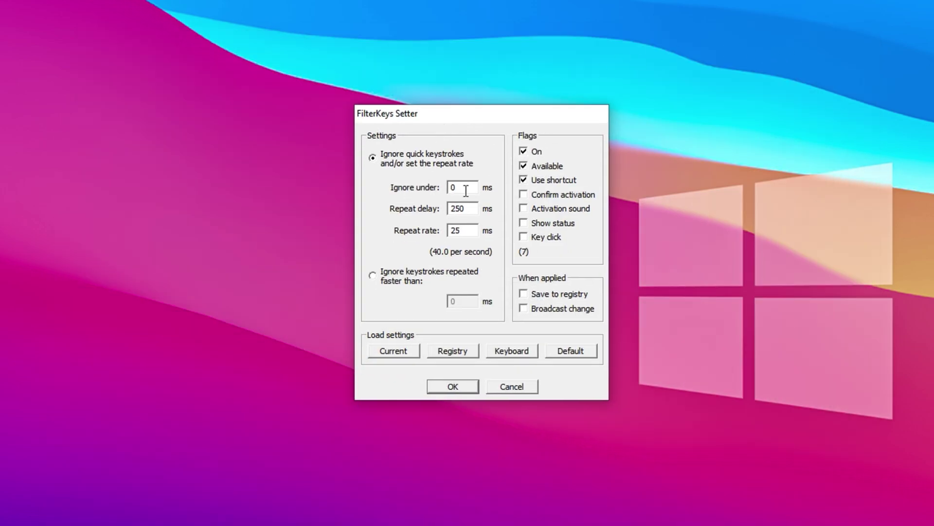
{"action": "left_click", "coordinate": [530, 195]}
{"action": "left_click", "coordinate": [524, 181]}
{"action": "left_click", "coordinate": [525, 223]}
Set Repeat delay to 200 ms, enable Save to registry, and apply with OK
{"action": "left_click_drag", "start_coordinate": [463, 188], "coordinate": [445, 188]}
{"action": "left_click_drag", "start_coordinate": [469, 208], "coordinate": [438, 209]}
{"action": "type", "text": "200"}
{"action": "left_click_drag", "start_coordinate": [462, 231], "coordinate": [450, 233]}
{"action": "left_click", "coordinate": [524, 293]}
{"action": "left_click", "coordinate": [460, 386]}
Restore the Windows Optimization Pack folder, view Registry Optimizations, return, and select GearUp Booster
{"action": "left_click", "coordinate": [260, 523]}
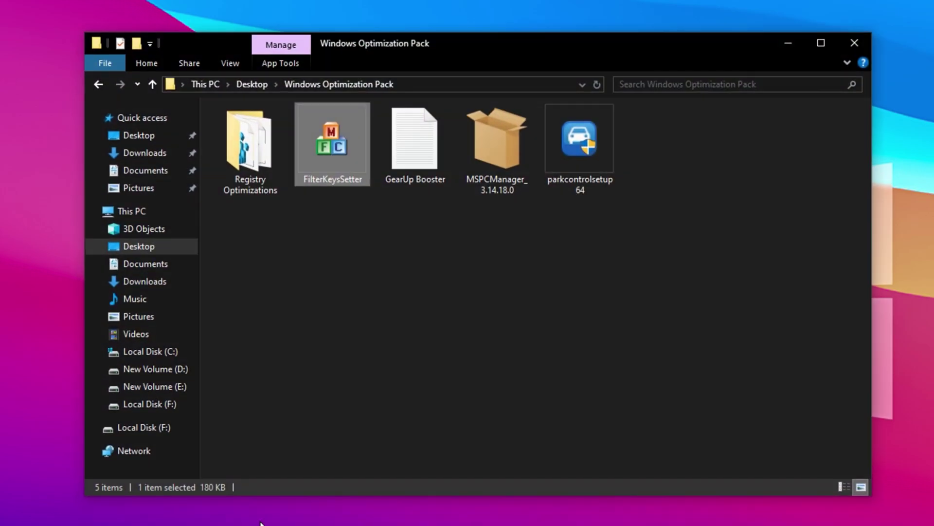
{"action": "left_click", "coordinate": [405, 243]}
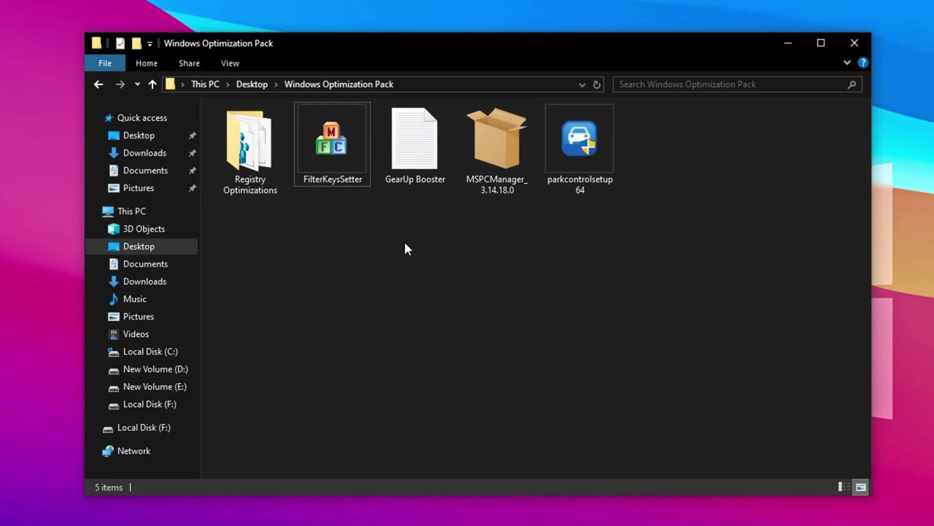
{"action": "double_click", "coordinate": [261, 147]}
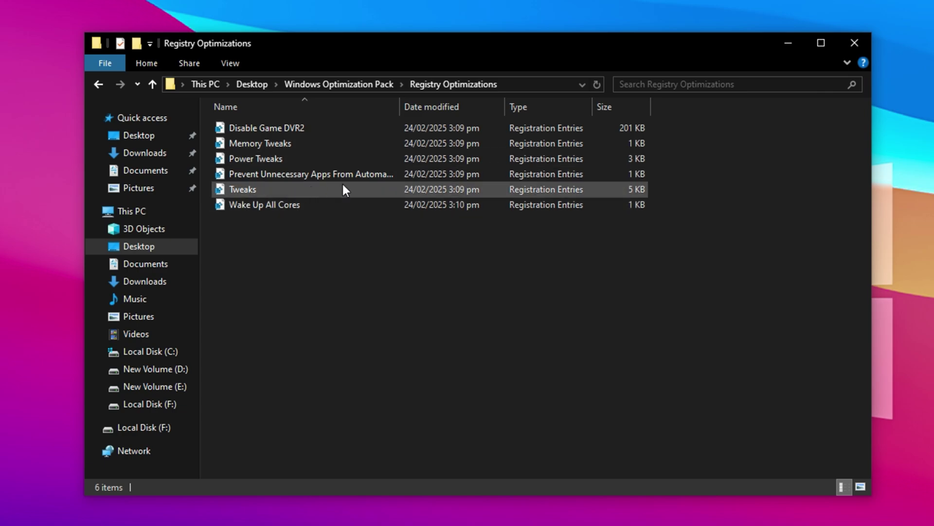
{"action": "key", "text": "alt+Left"}
{"action": "left_click", "coordinate": [405, 220]}
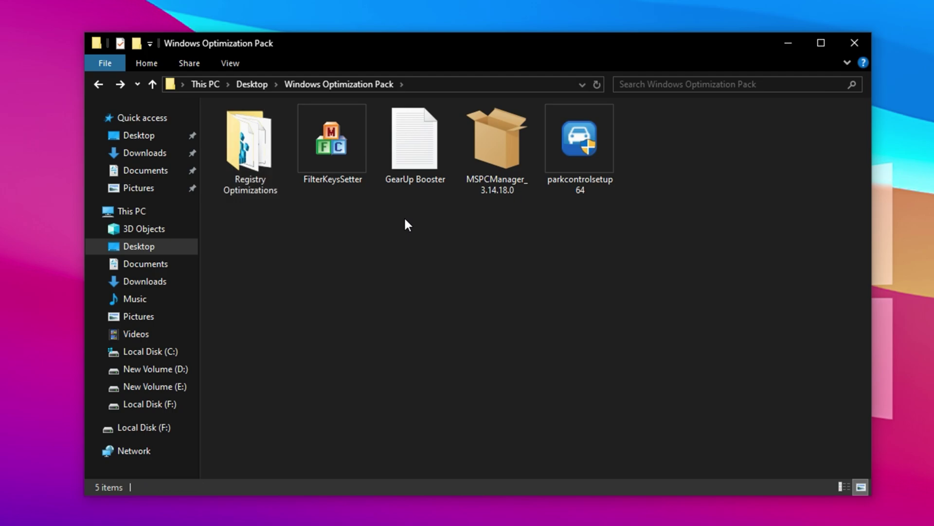
{"action": "left_click", "coordinate": [420, 132]}
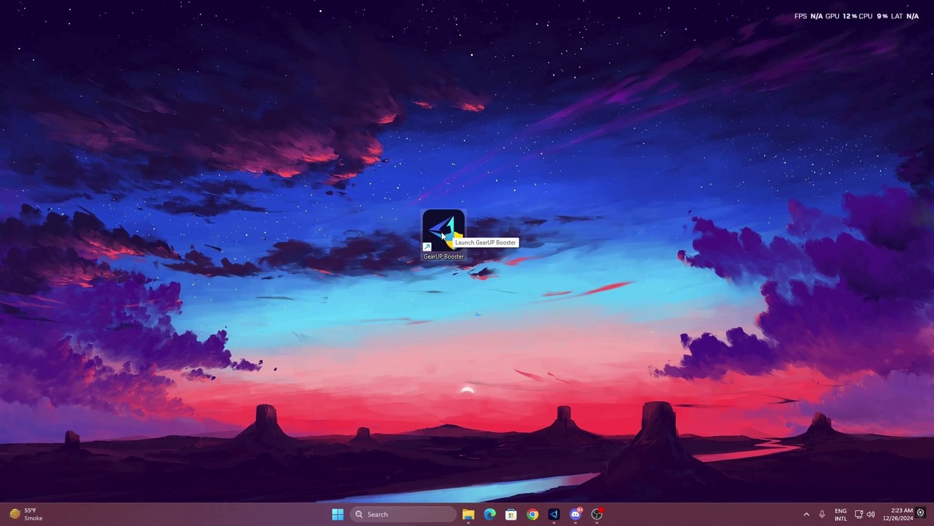
Launch GearUP Booster, browse the games, then start boosting Fortnite from the Home page
{"action": "double_click", "coordinate": [426, 225]}
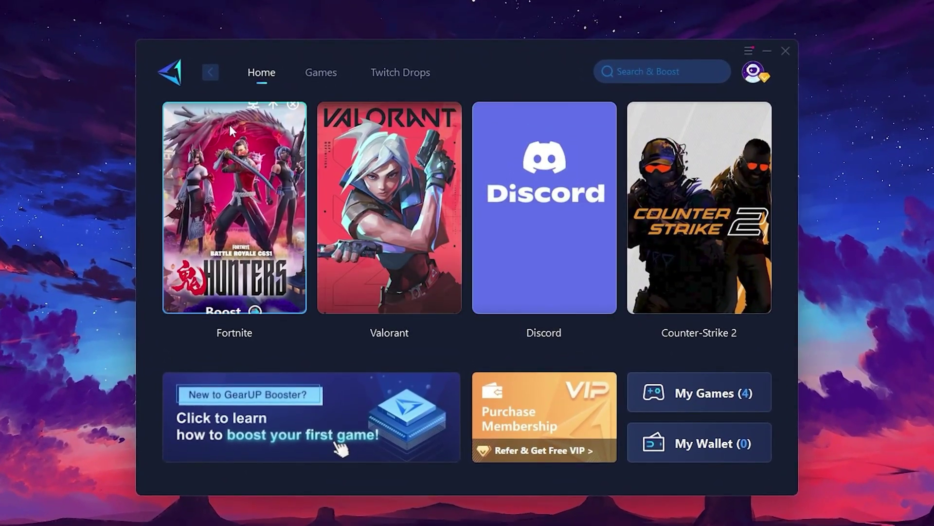
{"action": "mouse_move", "coordinate": [706, 192]}
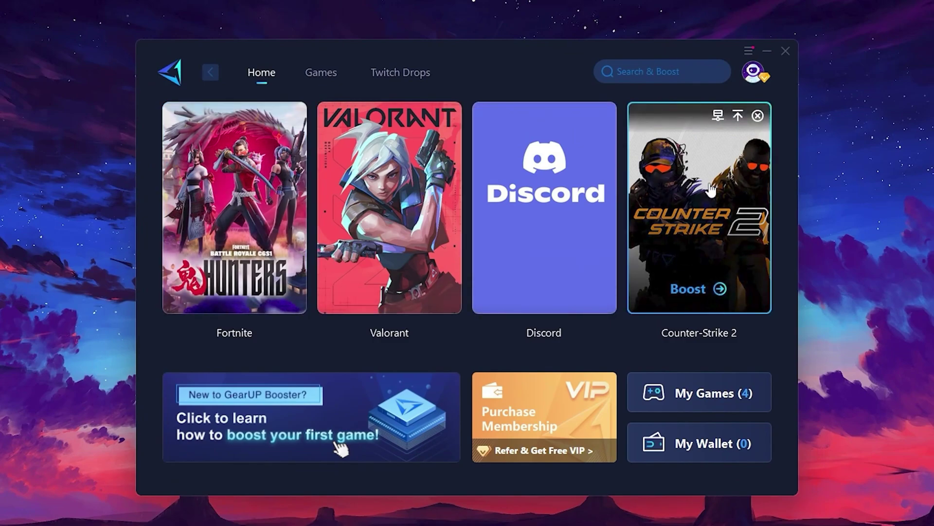
{"action": "left_click", "coordinate": [319, 76]}
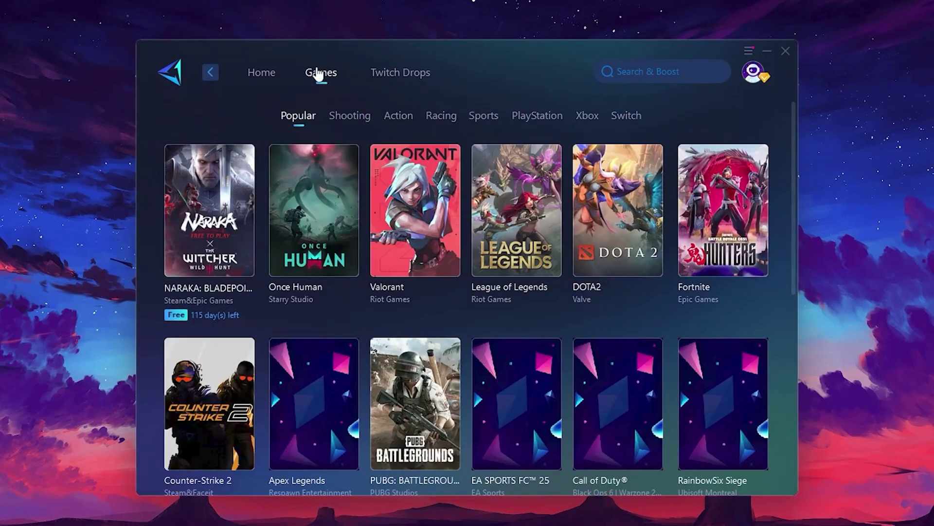
{"action": "mouse_move", "coordinate": [645, 182]}
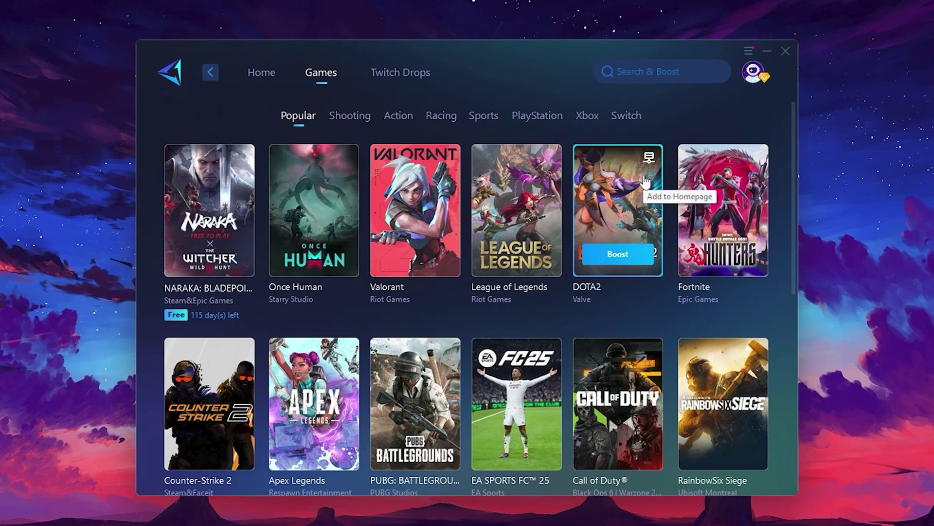
{"action": "left_click", "coordinate": [262, 78]}
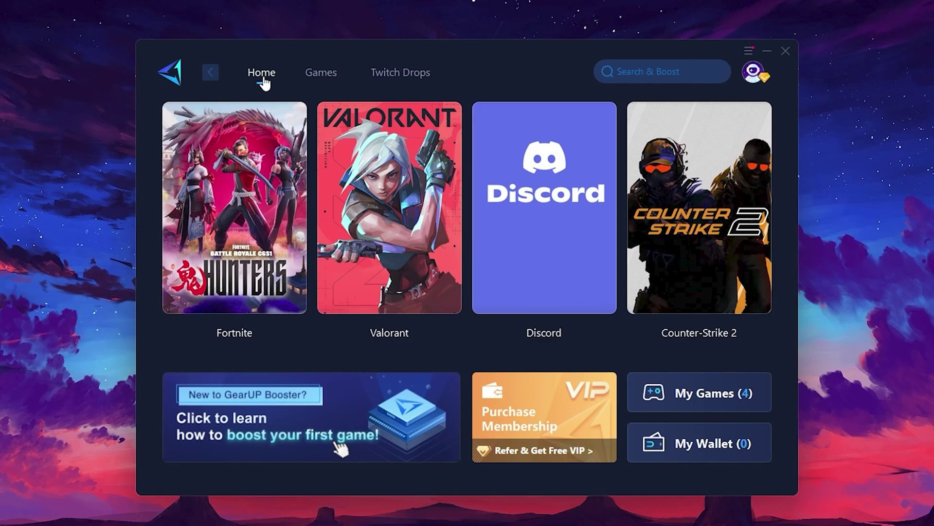
{"action": "mouse_move", "coordinate": [262, 182]}
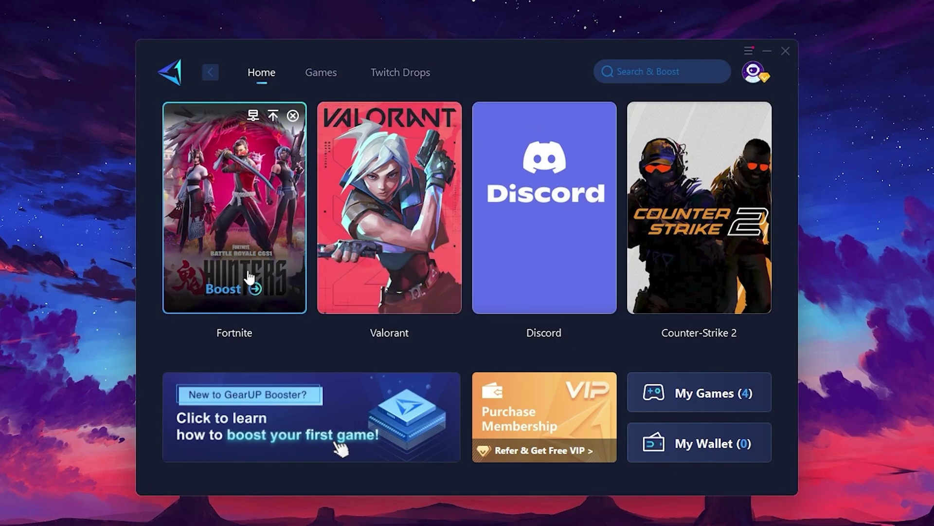
{"action": "left_click", "coordinate": [225, 291]}
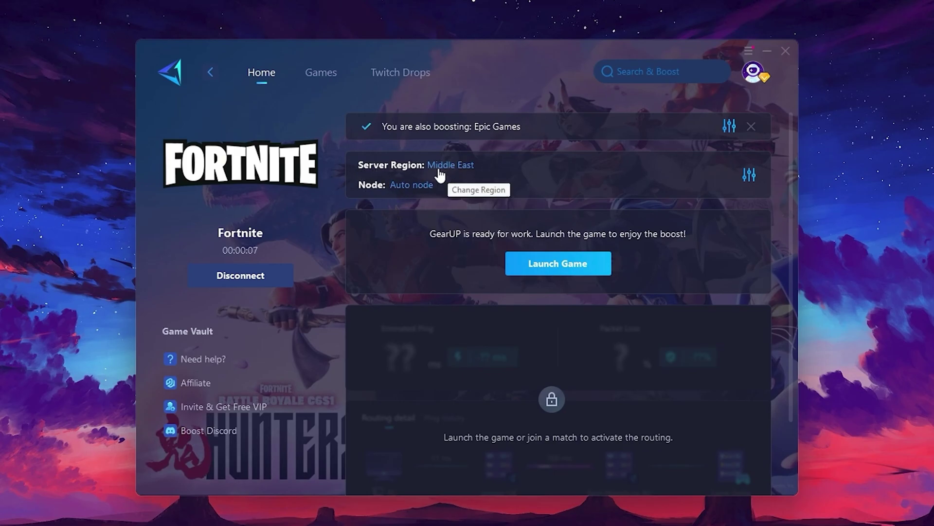
{"action": "left_click", "coordinate": [468, 168]}
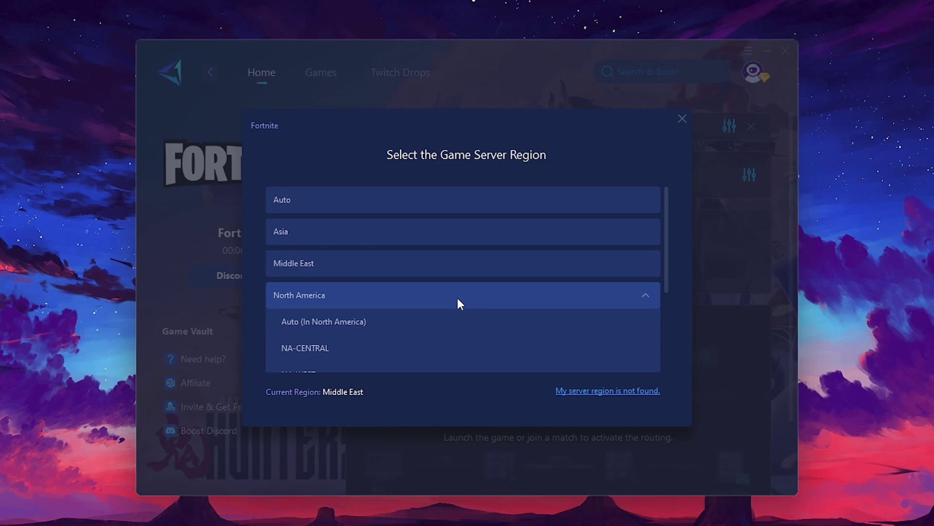
{"action": "scroll", "coordinate": [431, 291], "scroll_direction": "down", "scroll_amount": 1}
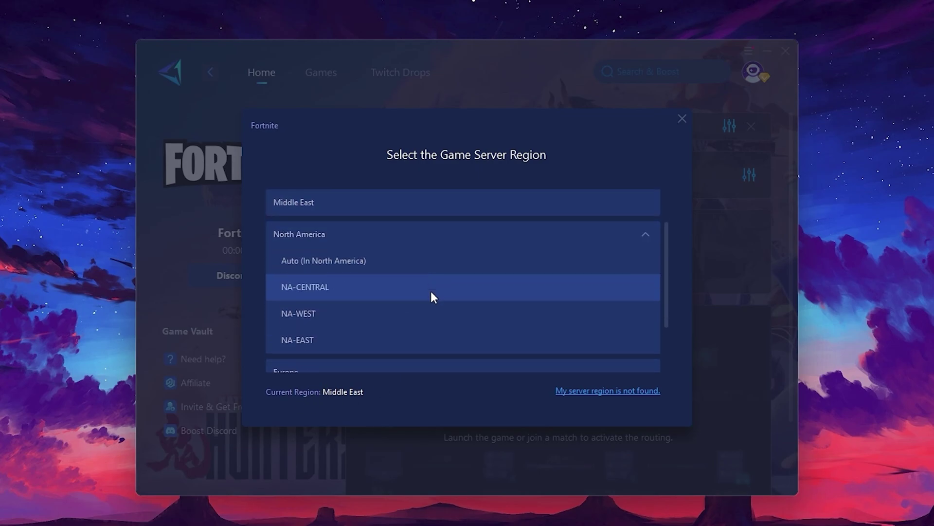
{"action": "scroll", "coordinate": [431, 291], "scroll_direction": "up", "scroll_amount": 1}
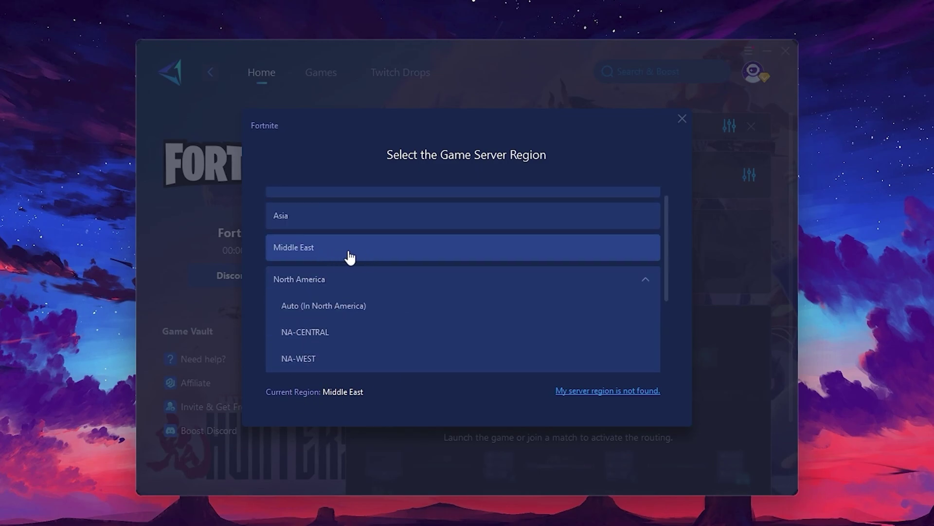
{"action": "left_click", "coordinate": [682, 118]}
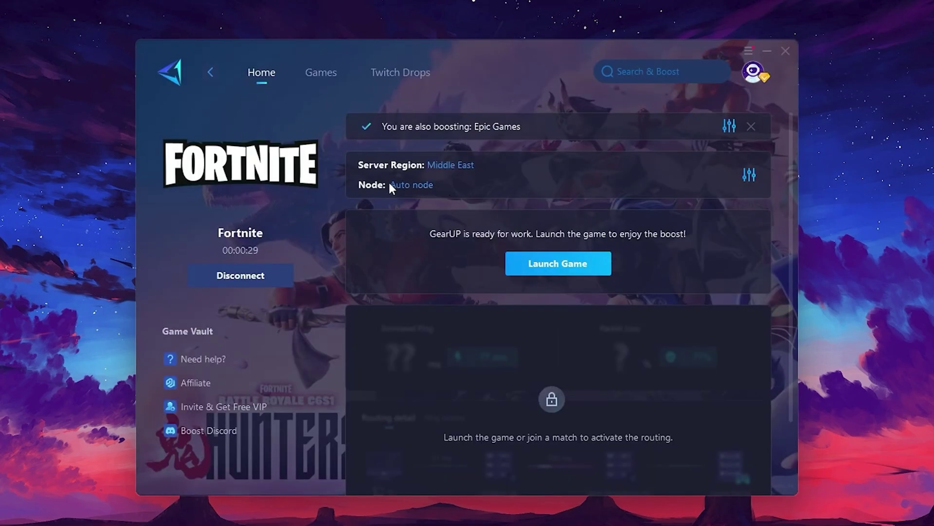
{"action": "left_click", "coordinate": [406, 188]}
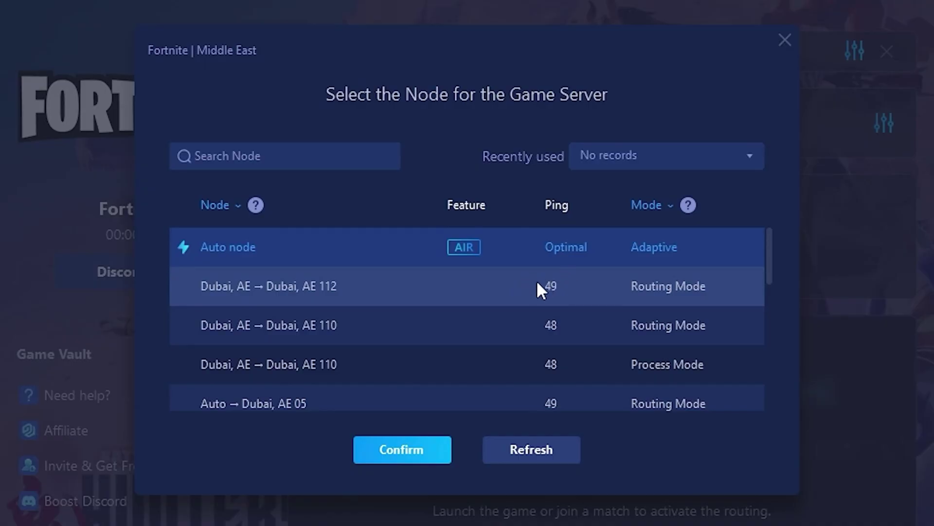
{"action": "scroll", "coordinate": [455, 294], "scroll_direction": "down", "scroll_amount": 2}
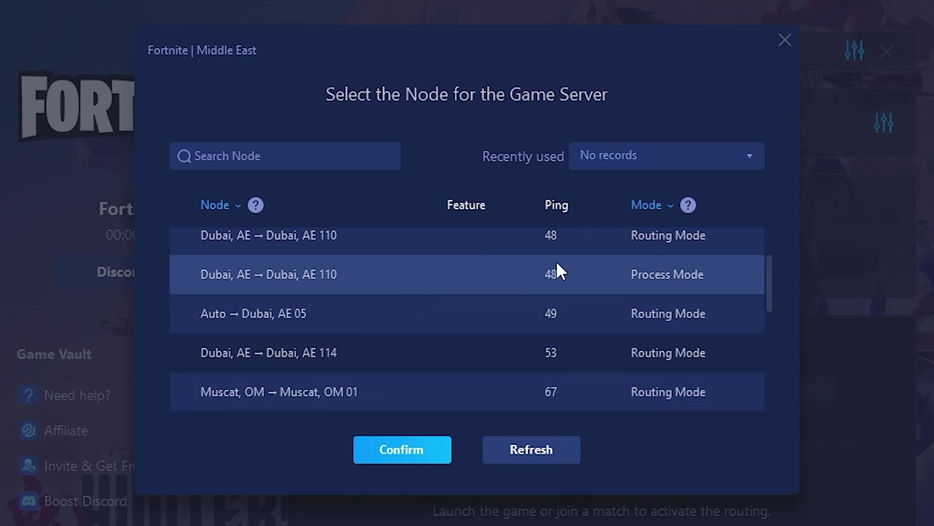
{"action": "scroll", "coordinate": [528, 302], "scroll_direction": "up", "scroll_amount": 2}
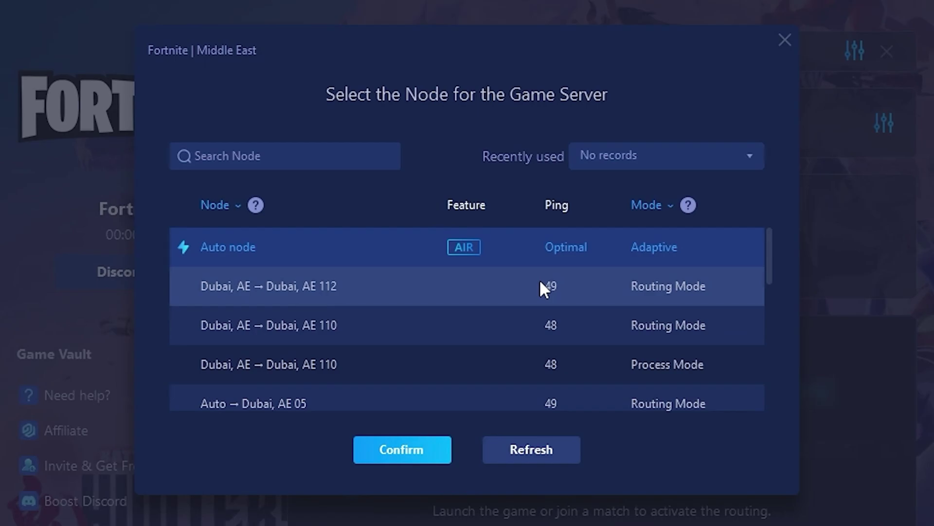
{"action": "left_click", "coordinate": [785, 42]}
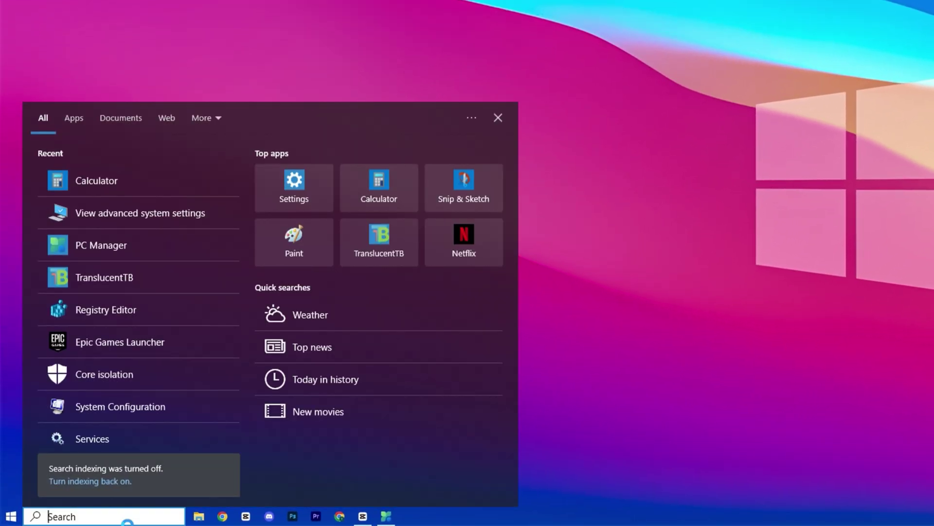
Search 'privacy' from the taskbar and open the Privacy settings result
{"action": "type", "text": "privacy"}
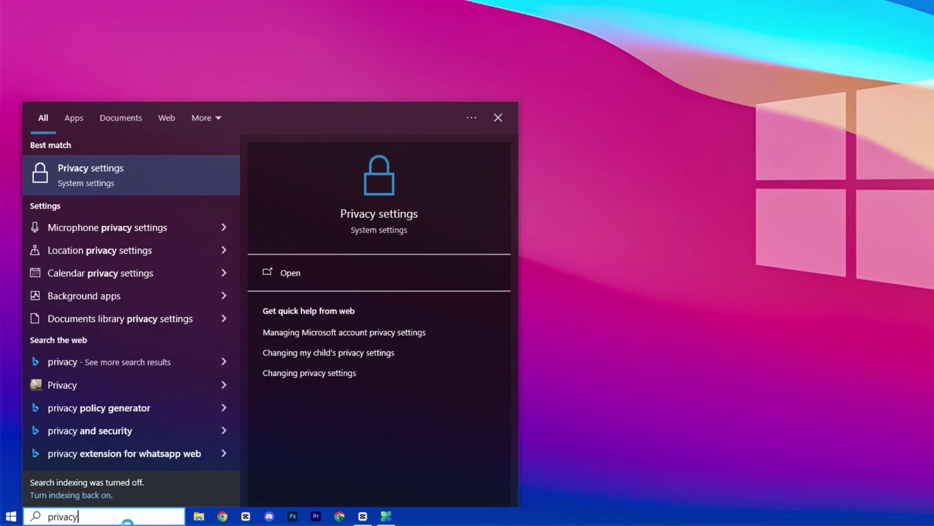
{"action": "left_click", "coordinate": [147, 172]}
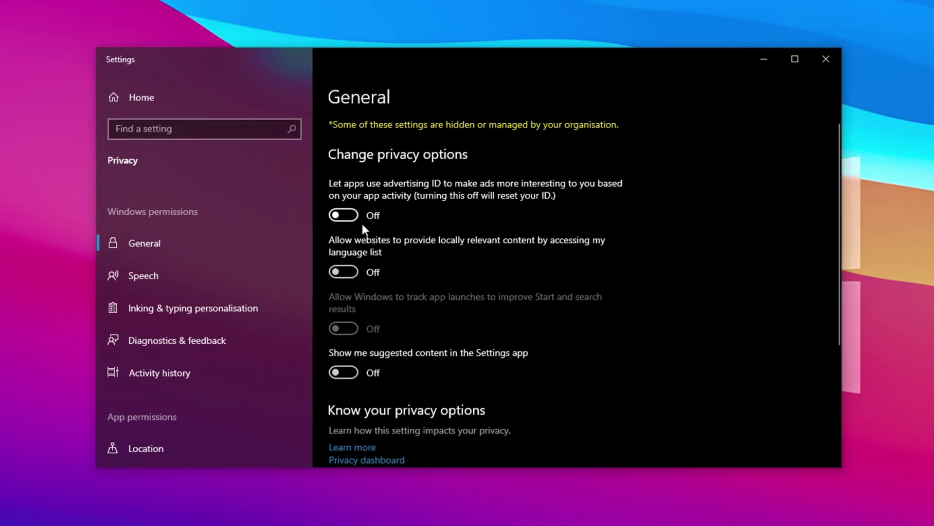
Review the Speech, Inking & typing personalisation and Diagnostics & feedback pages, ending on Speech with online recognition off
{"action": "scroll", "coordinate": [360, 233], "scroll_direction": "down", "scroll_amount": 3}
{"action": "scroll", "coordinate": [358, 269], "scroll_direction": "up", "scroll_amount": 4}
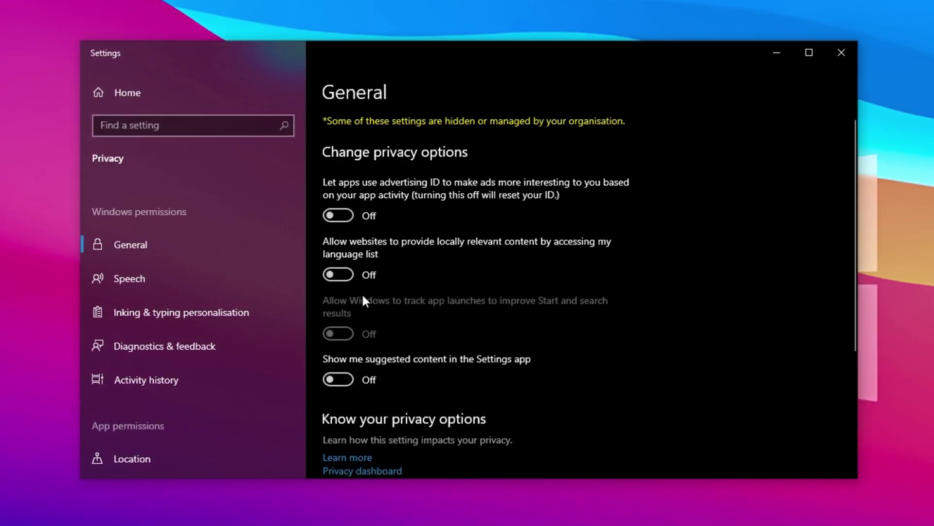
{"action": "left_click", "coordinate": [216, 273]}
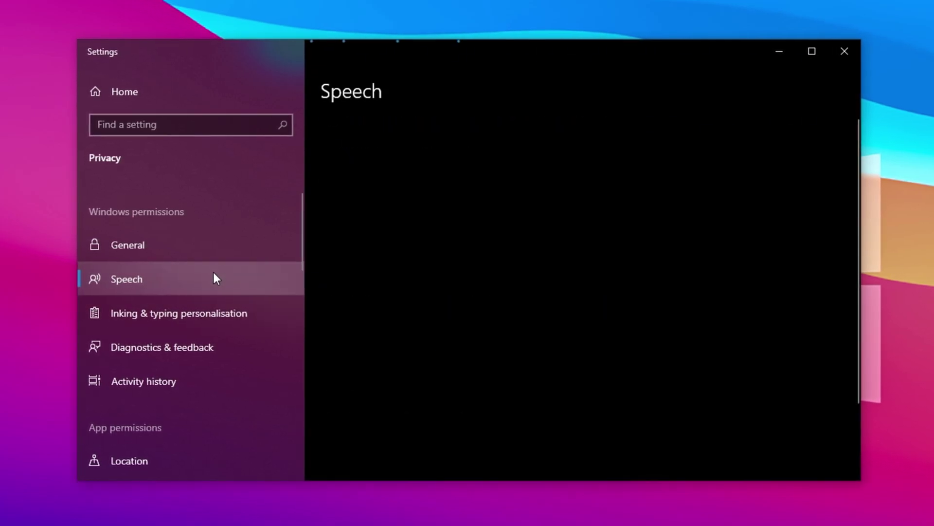
{"action": "left_click", "coordinate": [229, 316]}
{"action": "left_click", "coordinate": [175, 351]}
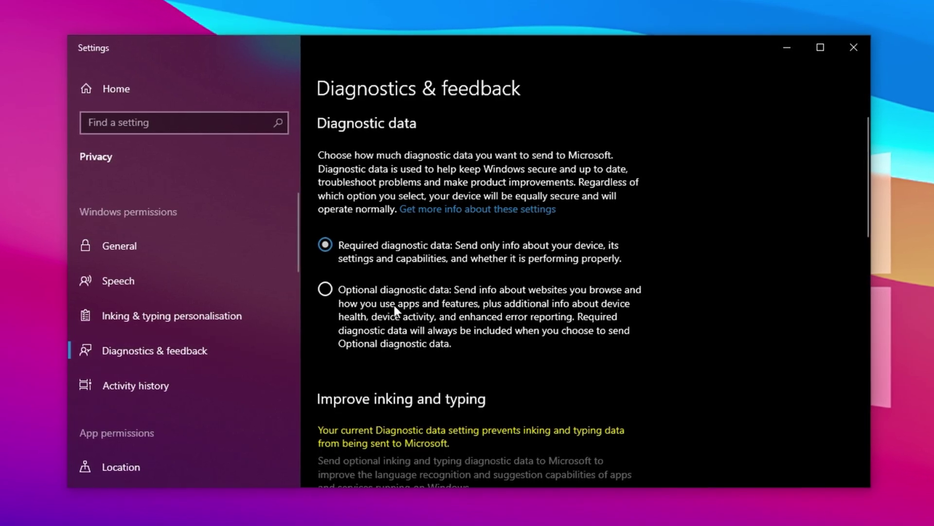
{"action": "left_click", "coordinate": [209, 275]}
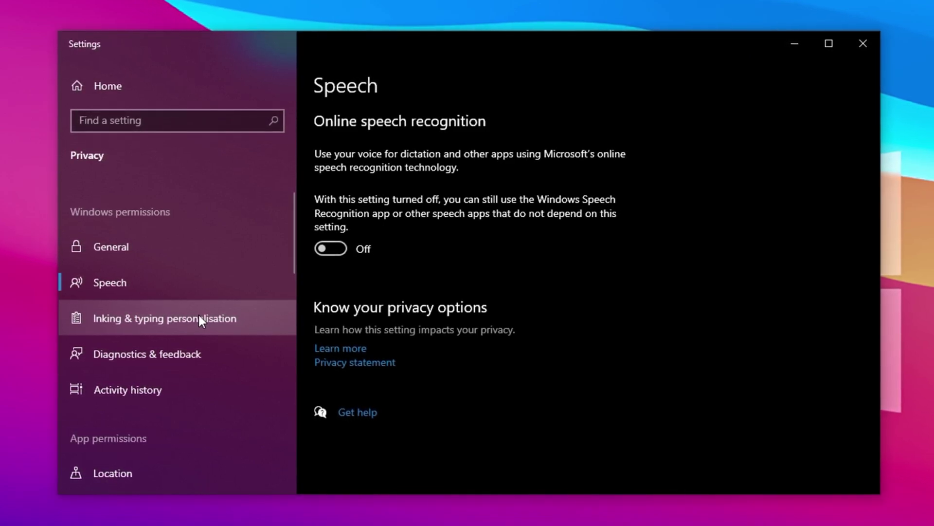
Look through the Location, Camera, Microphone and Voice activation privacy pages
{"action": "scroll", "coordinate": [182, 347], "scroll_direction": "down", "scroll_amount": 3}
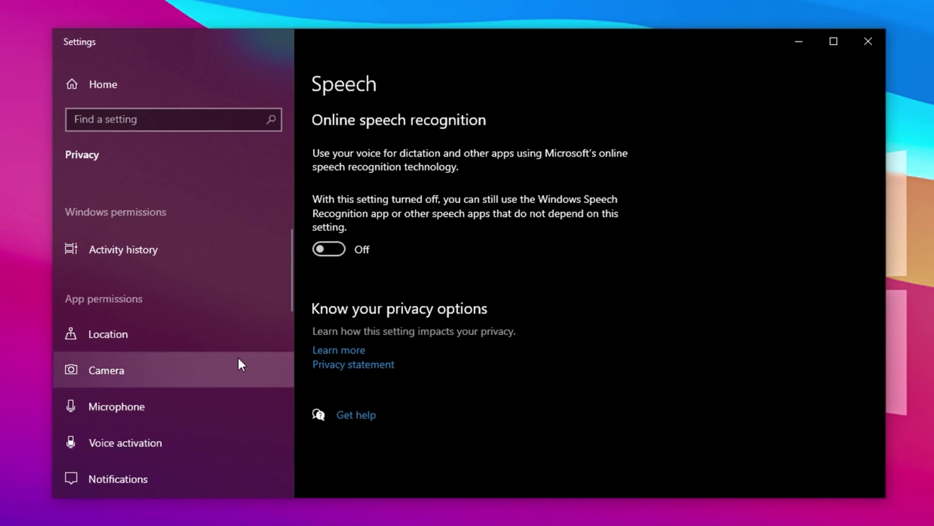
{"action": "left_click", "coordinate": [168, 336]}
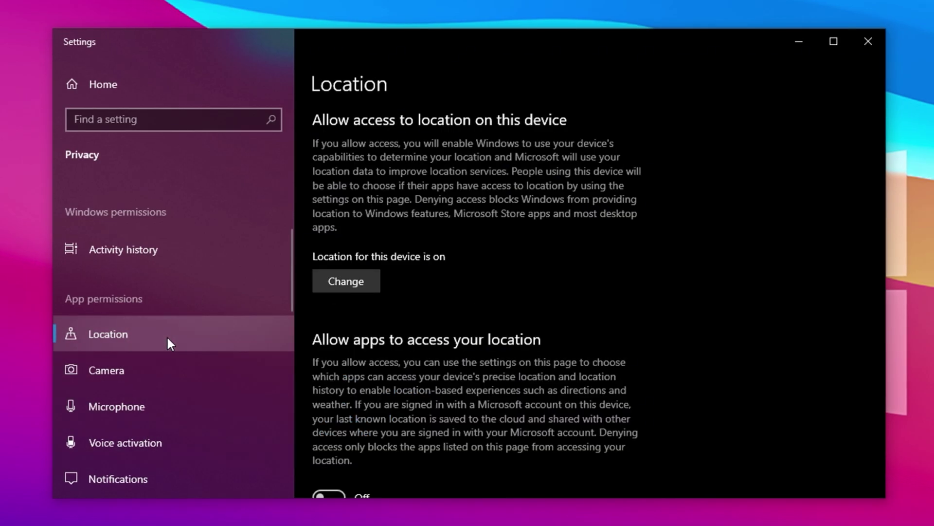
{"action": "left_click", "coordinate": [157, 369]}
{"action": "left_click", "coordinate": [150, 407]}
{"action": "scroll", "coordinate": [152, 405], "scroll_direction": "down", "scroll_amount": 2}
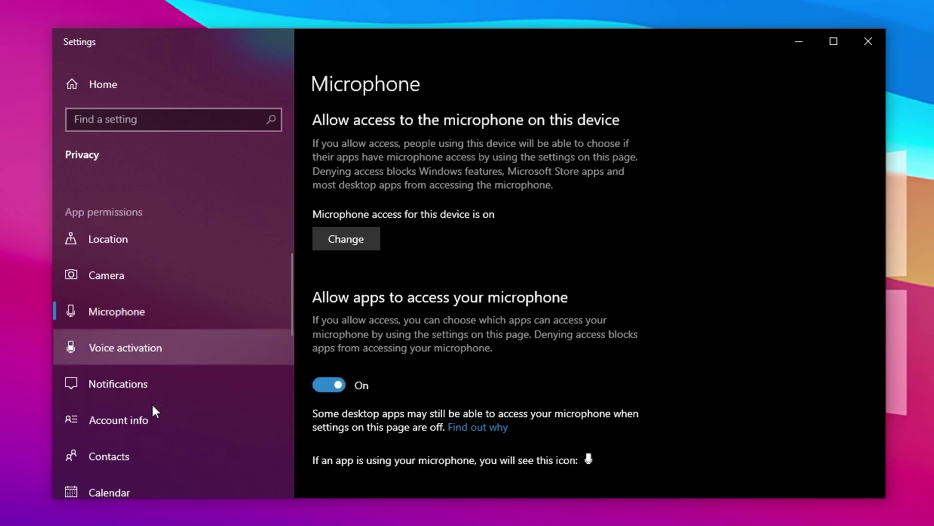
{"action": "left_click", "coordinate": [174, 361]}
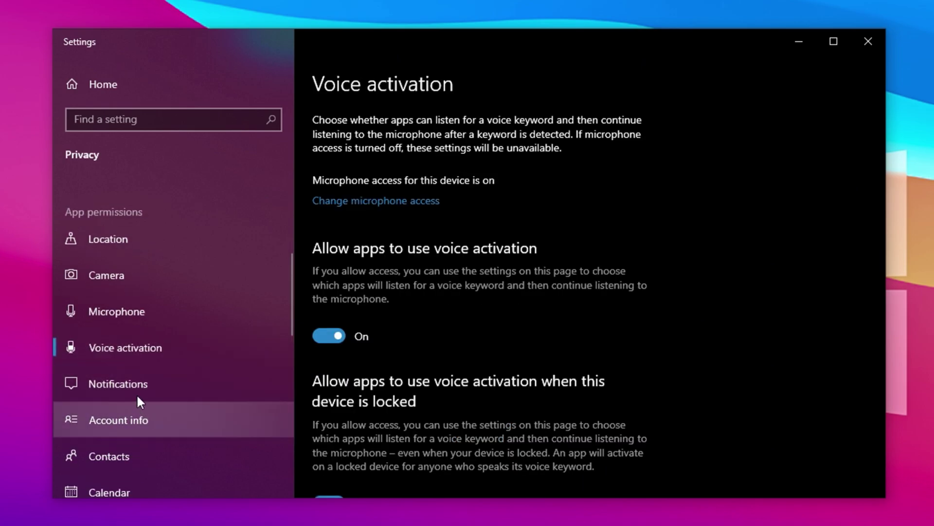
Recheck Location access (Off), then return to Microphone privacy with app access still allowed
{"action": "scroll", "coordinate": [138, 399], "scroll_direction": "down", "scroll_amount": 1}
{"action": "scroll", "coordinate": [170, 426], "scroll_direction": "down", "scroll_amount": 3}
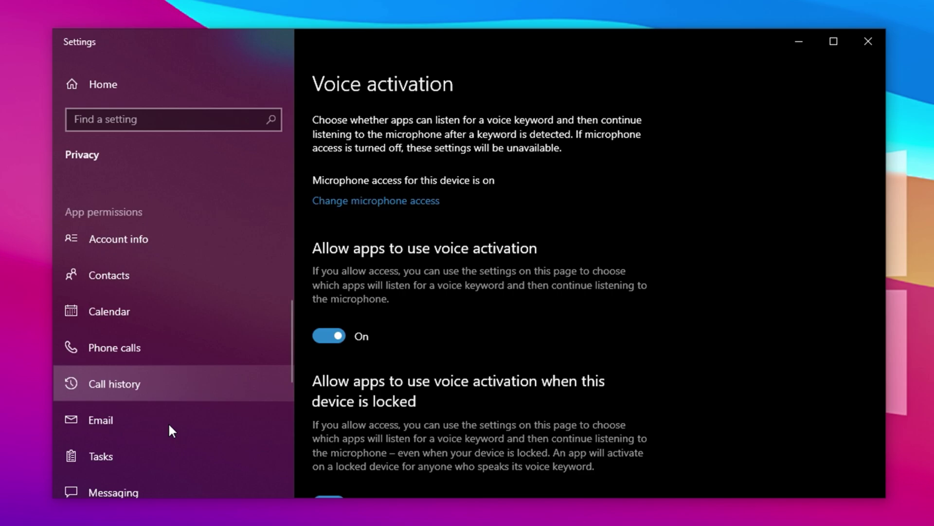
{"action": "scroll", "coordinate": [169, 424], "scroll_direction": "down", "scroll_amount": 4}
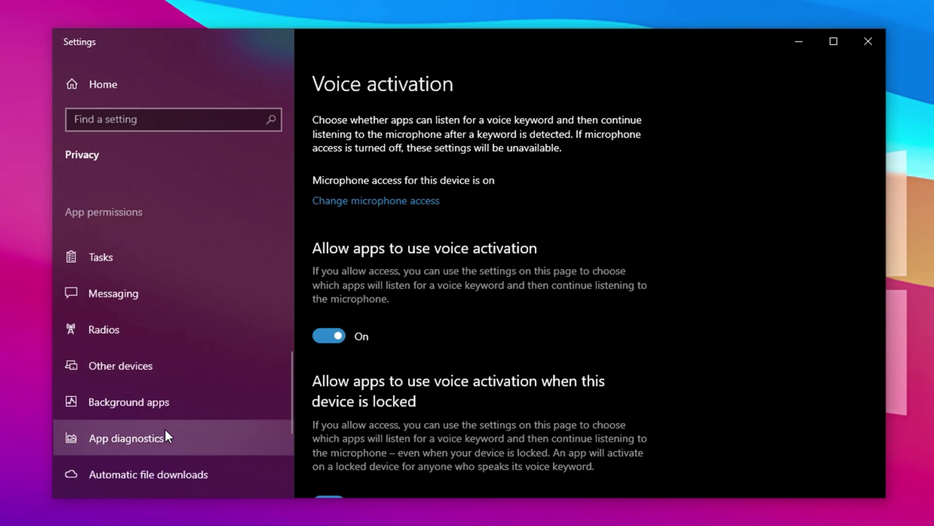
{"action": "scroll", "coordinate": [133, 369], "scroll_direction": "up", "scroll_amount": 7}
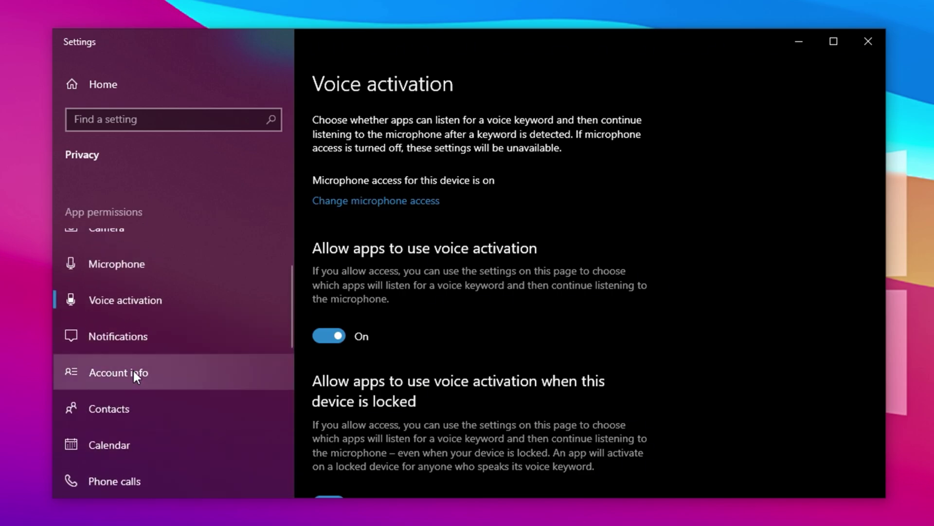
{"action": "scroll", "coordinate": [133, 369], "scroll_direction": "up", "scroll_amount": 2}
{"action": "left_click", "coordinate": [171, 293]}
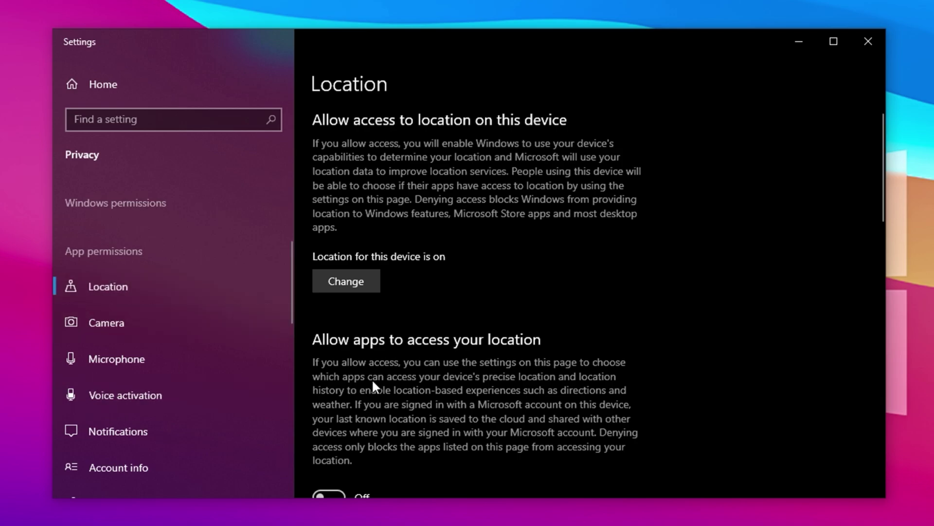
{"action": "scroll", "coordinate": [373, 383], "scroll_direction": "down", "scroll_amount": 3}
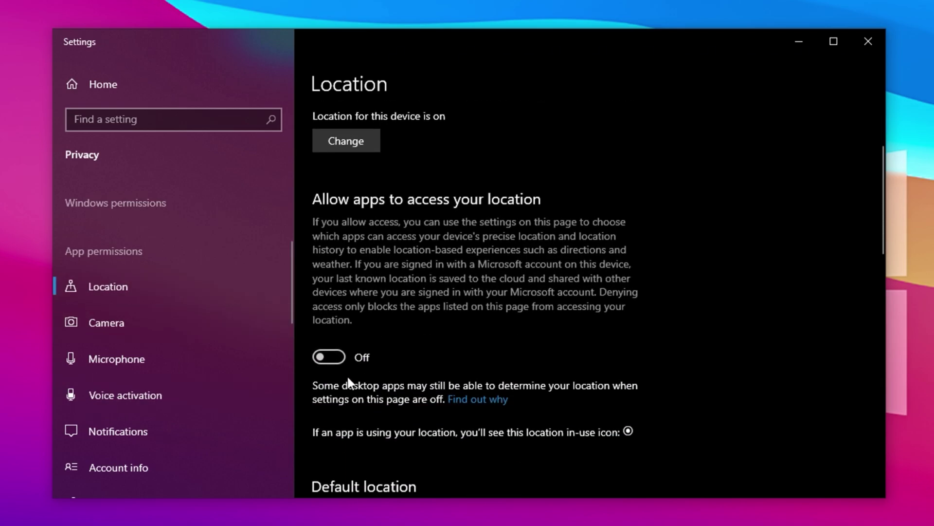
{"action": "left_click", "coordinate": [128, 359]}
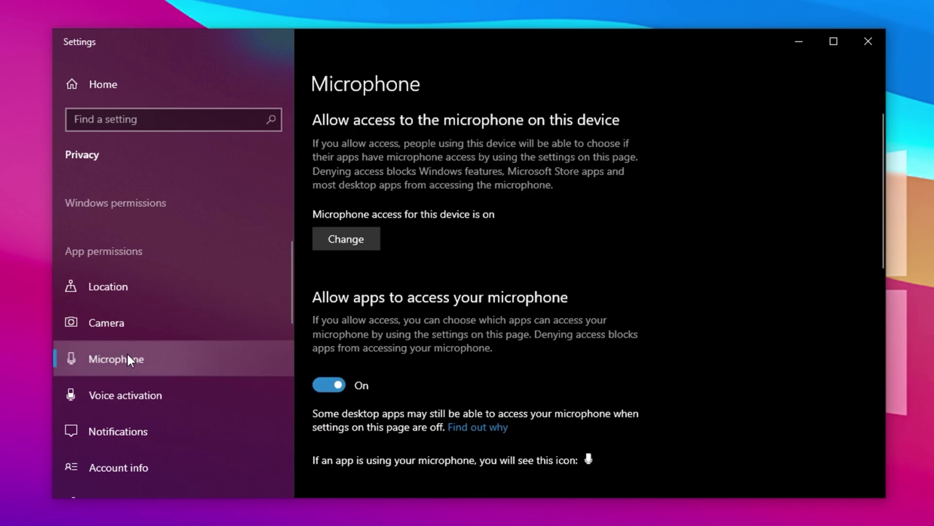
{"action": "scroll", "coordinate": [128, 359], "scroll_direction": "down", "scroll_amount": 5}
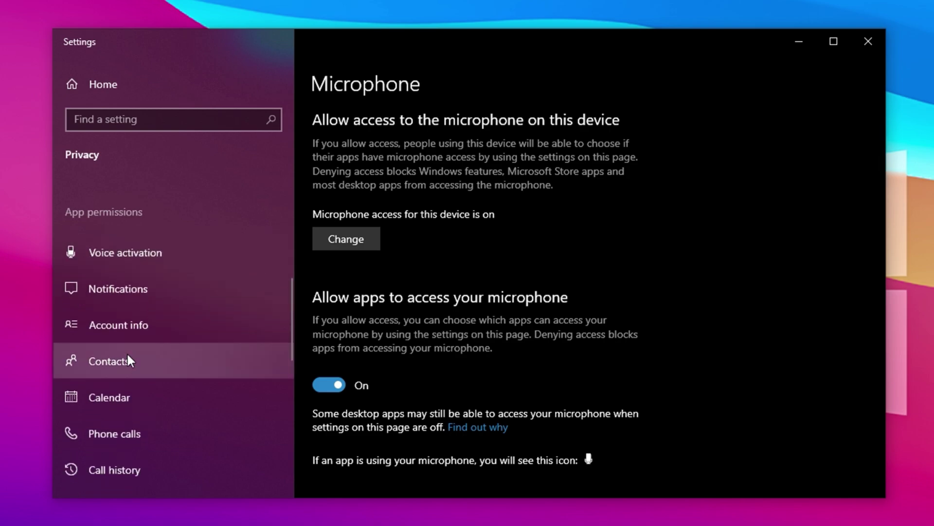